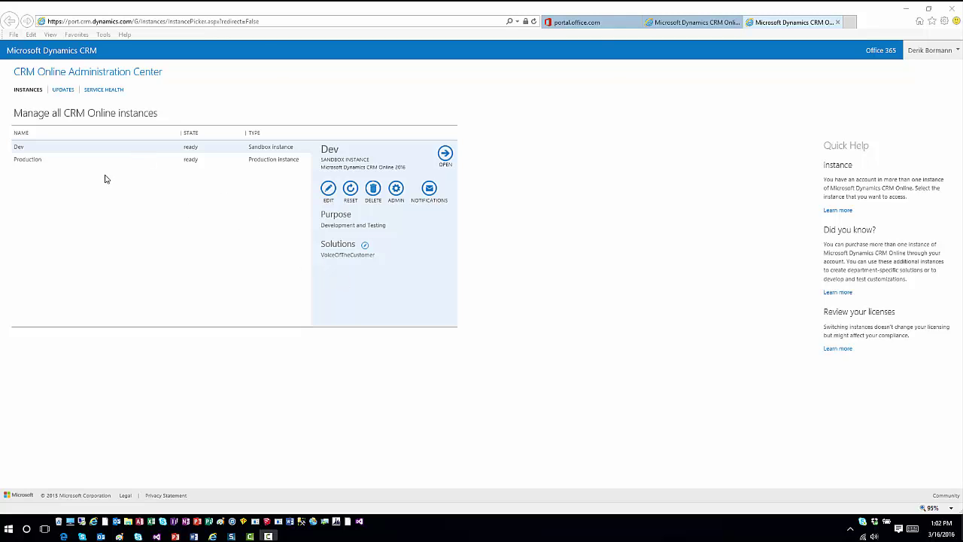
Check the Voice of the Customer entry among the Dev instance's manageable solutions and return to the instance list
{"action": "left_click", "coordinate": [365, 246]}
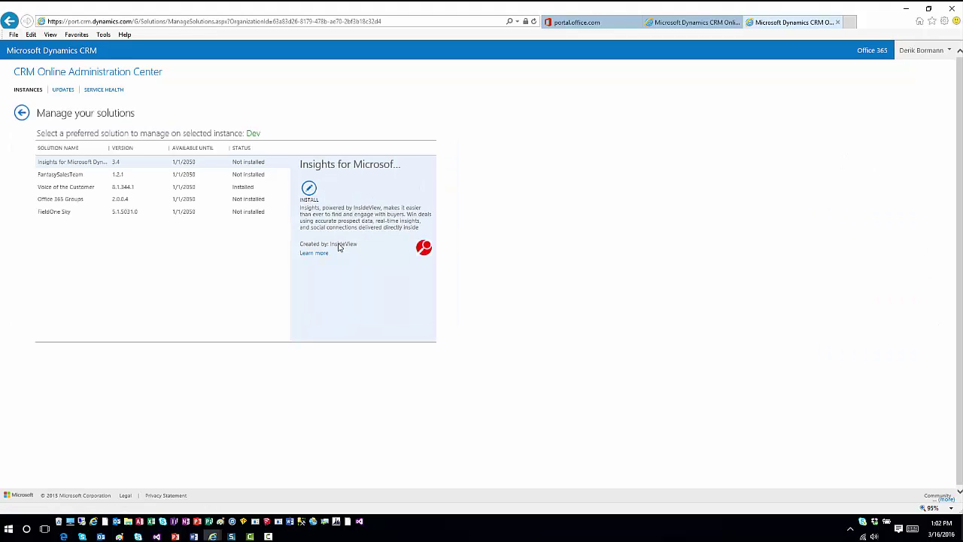
{"action": "left_click", "coordinate": [104, 192]}
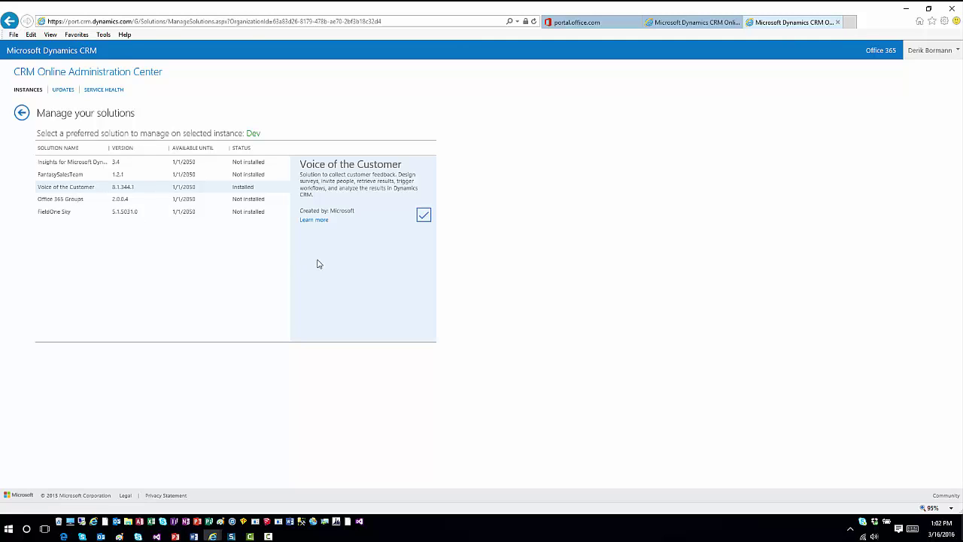
{"action": "left_click", "coordinate": [20, 115]}
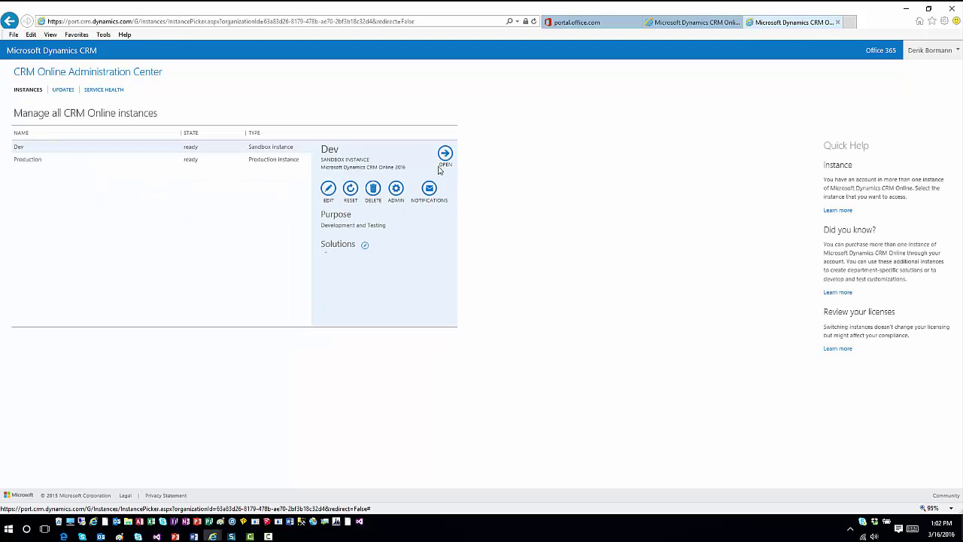
Open the Dev instance, dismissing the security roles notification, and display its list of all solutions
{"action": "left_click", "coordinate": [446, 155]}
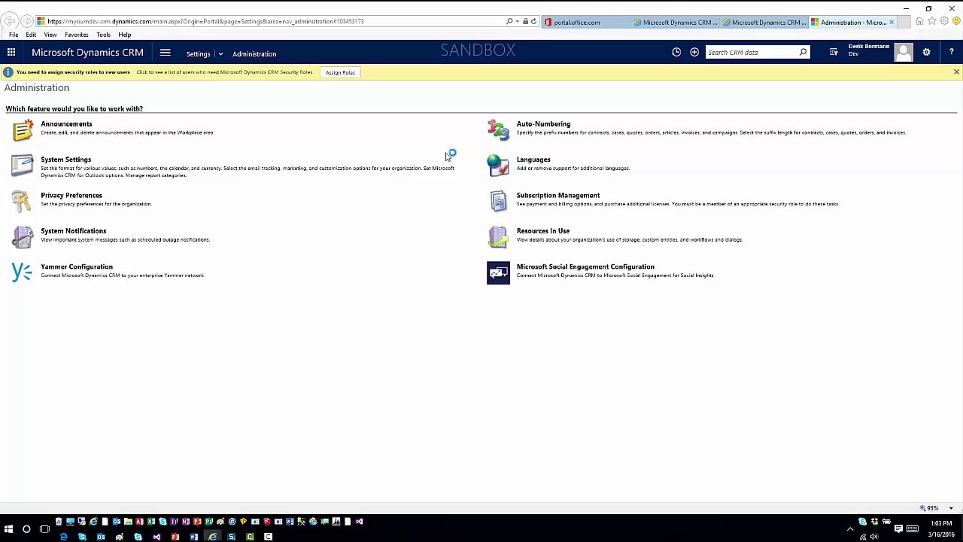
{"action": "left_click", "coordinate": [957, 72]}
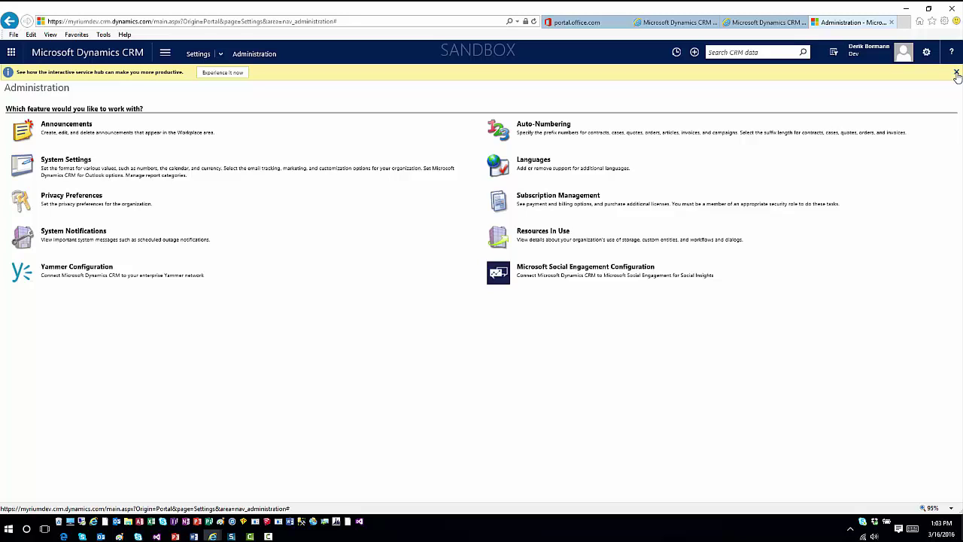
{"action": "left_click", "coordinate": [169, 57]}
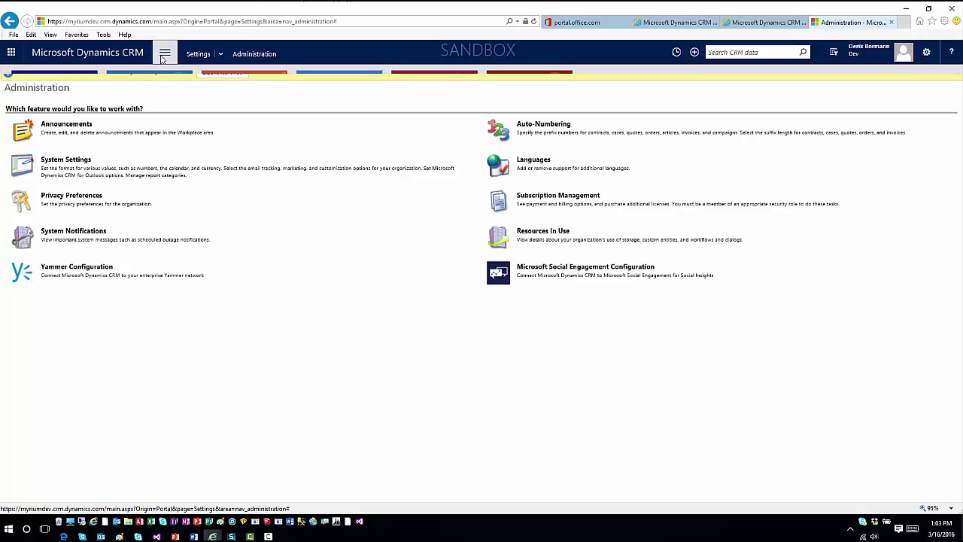
{"action": "left_click", "coordinate": [392, 122]}
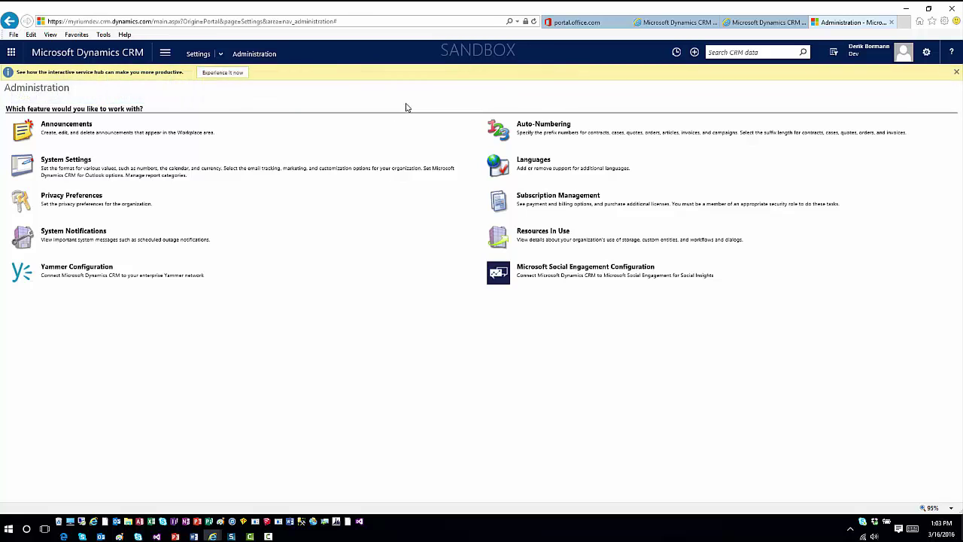
{"action": "left_click", "coordinate": [167, 58]}
{"action": "left_click", "coordinate": [425, 101]}
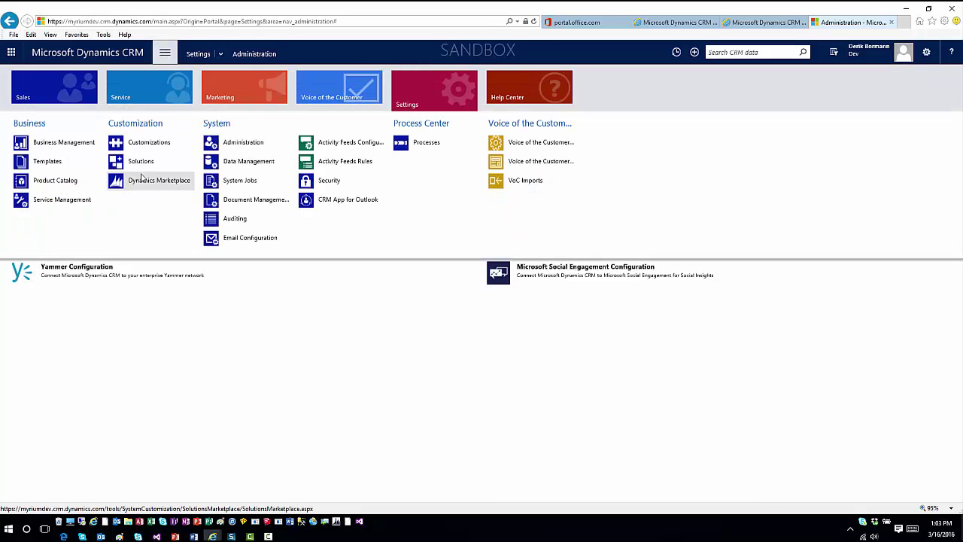
{"action": "left_click", "coordinate": [145, 162]}
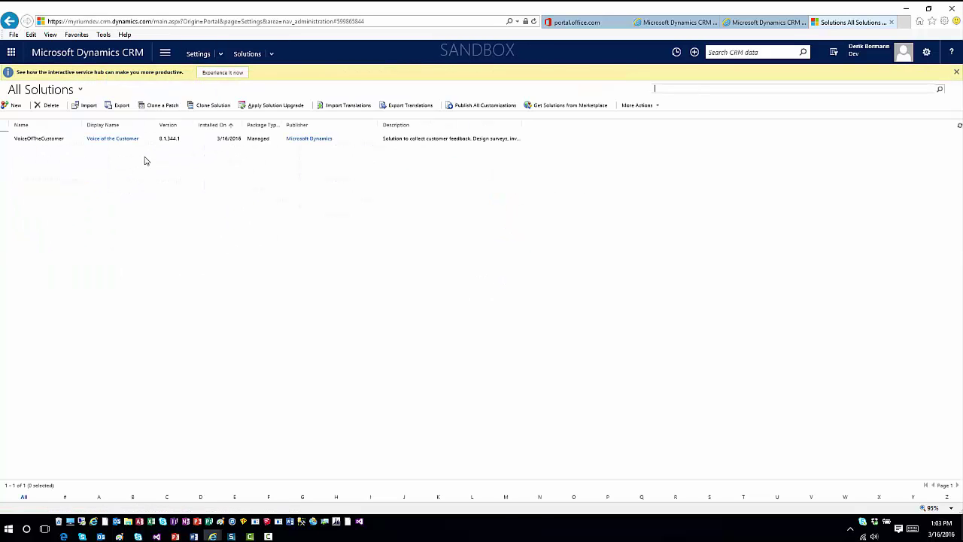
Accept the terms and conditions in the Voice of the Customer solution's configuration, enable the solution, and close its window
{"action": "double_click", "coordinate": [195, 143]}
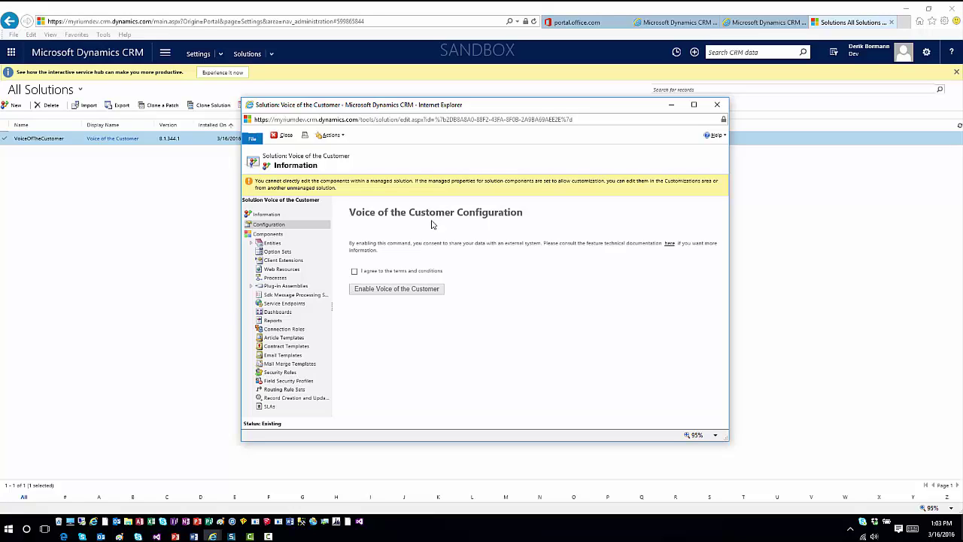
{"action": "left_click", "coordinate": [355, 273]}
{"action": "left_click", "coordinate": [382, 296]}
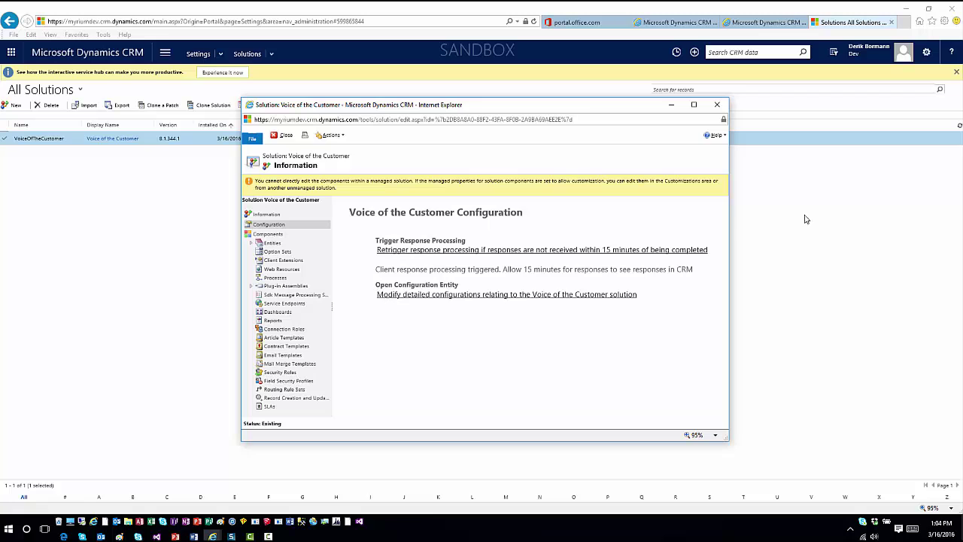
{"action": "left_click", "coordinate": [719, 105]}
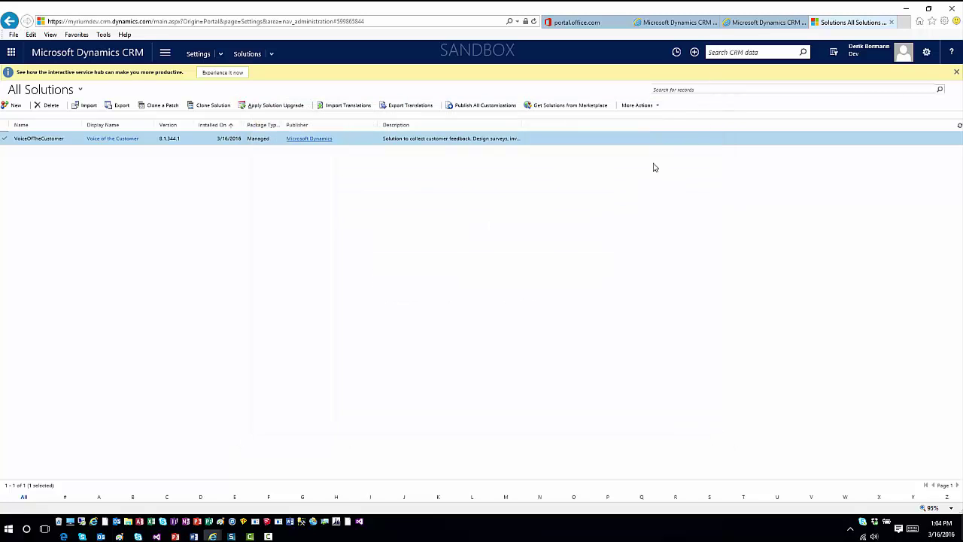
Open the Voice of the Customer Configuration record from the active configurations in Settings to view its defaults
{"action": "left_click", "coordinate": [164, 53]}
{"action": "left_click", "coordinate": [424, 92]}
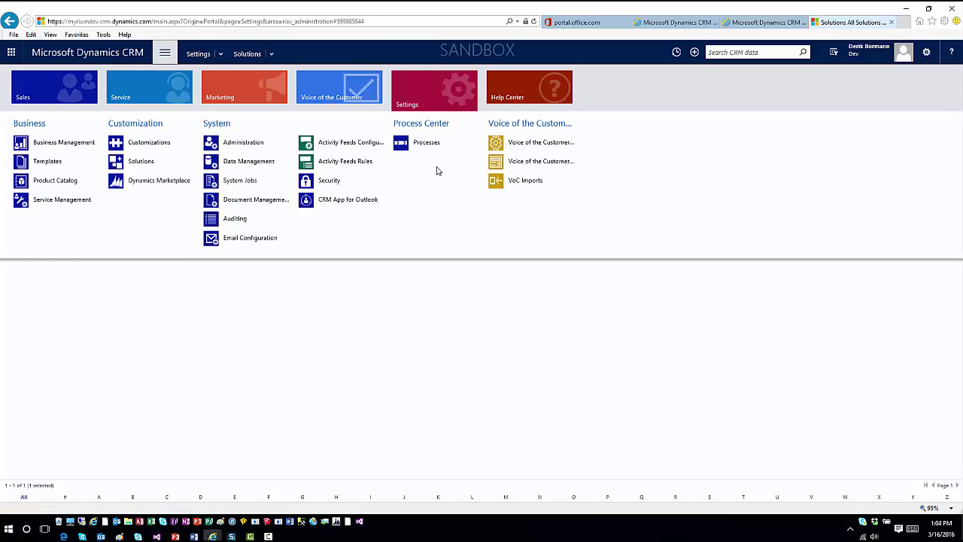
{"action": "left_click", "coordinate": [537, 146]}
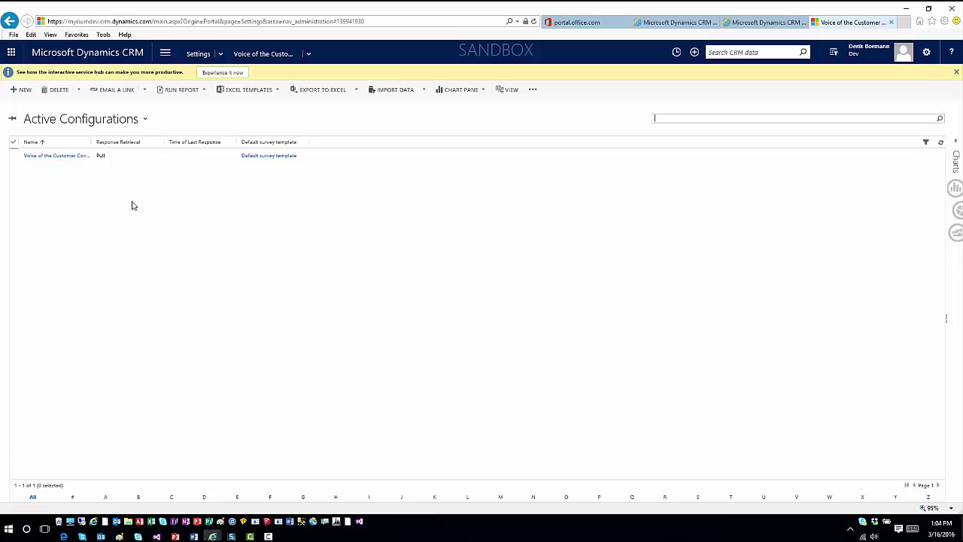
{"action": "double_click", "coordinate": [136, 161]}
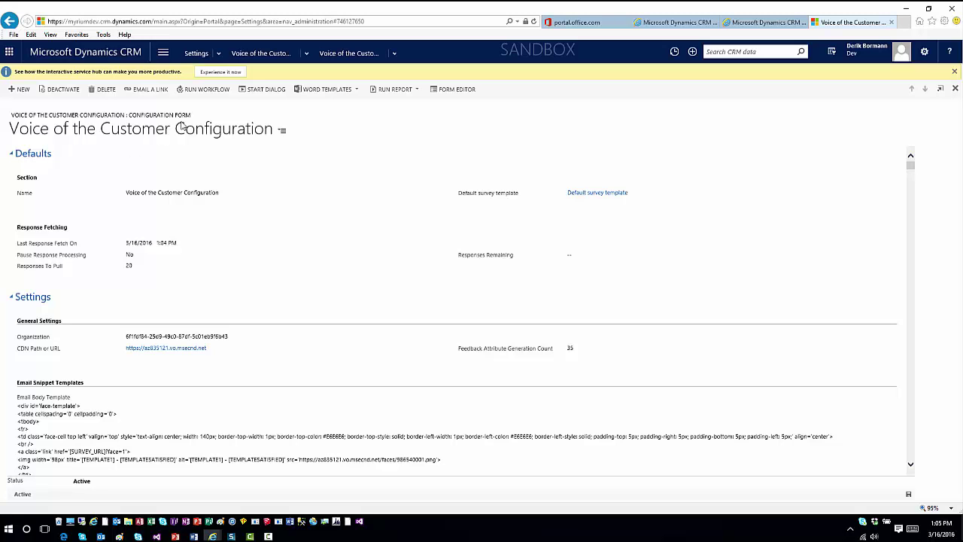
Create and save a new Voice of the Customer image record named Sample
{"action": "left_click", "coordinate": [162, 52]}
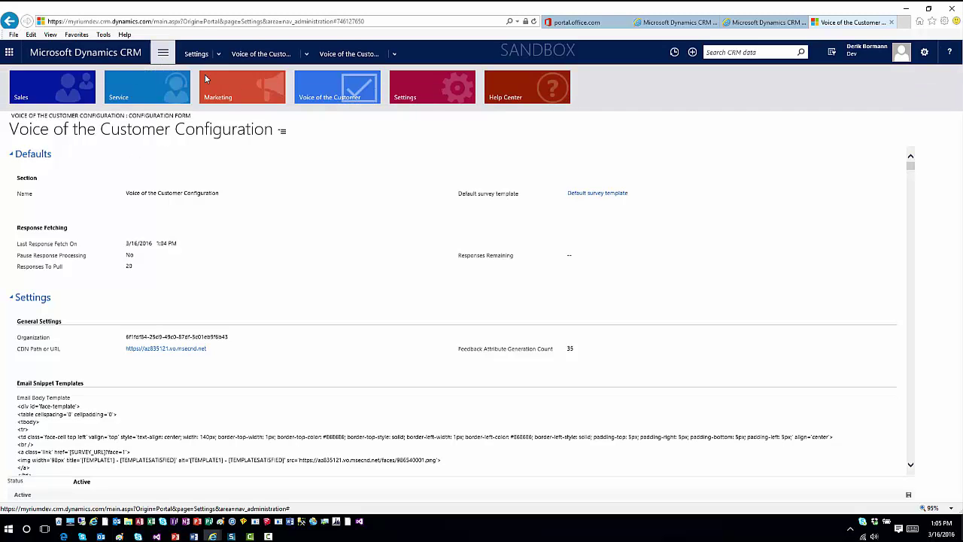
{"action": "left_click", "coordinate": [331, 119]}
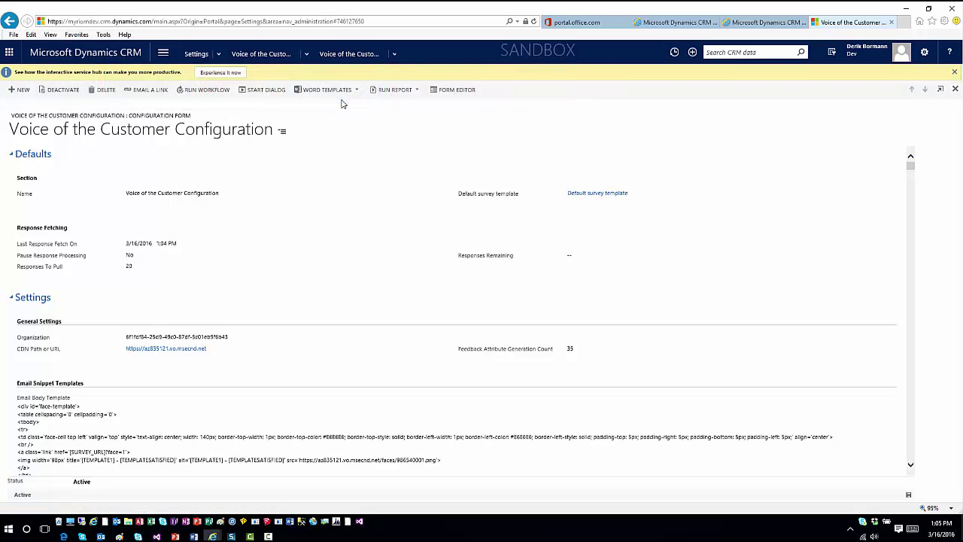
{"action": "left_click", "coordinate": [164, 55]}
{"action": "left_click", "coordinate": [350, 91]}
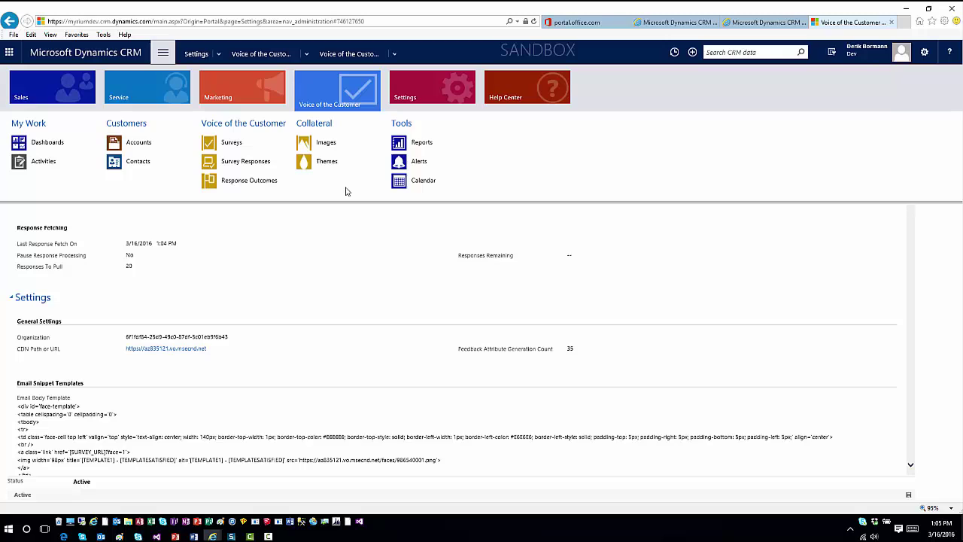
{"action": "left_click", "coordinate": [343, 146]}
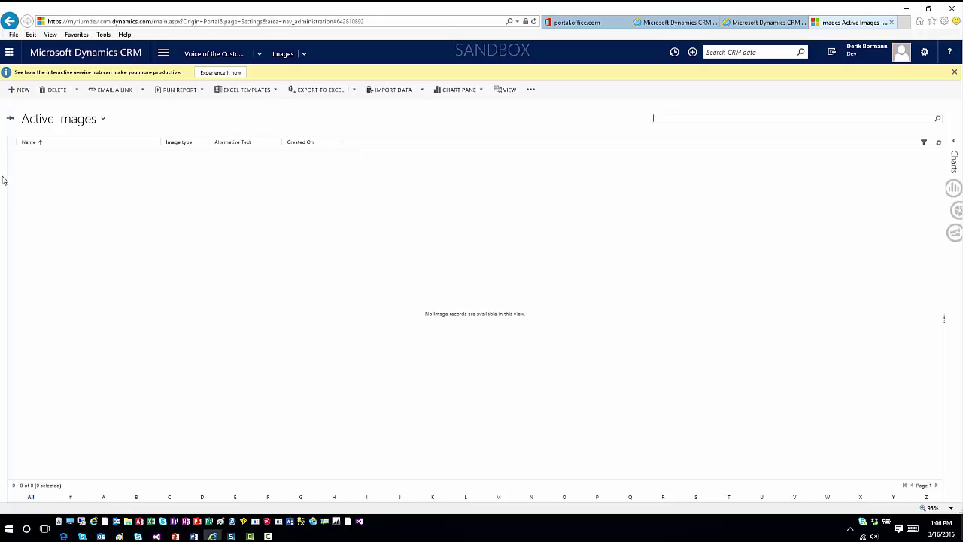
{"action": "left_click", "coordinate": [21, 90]}
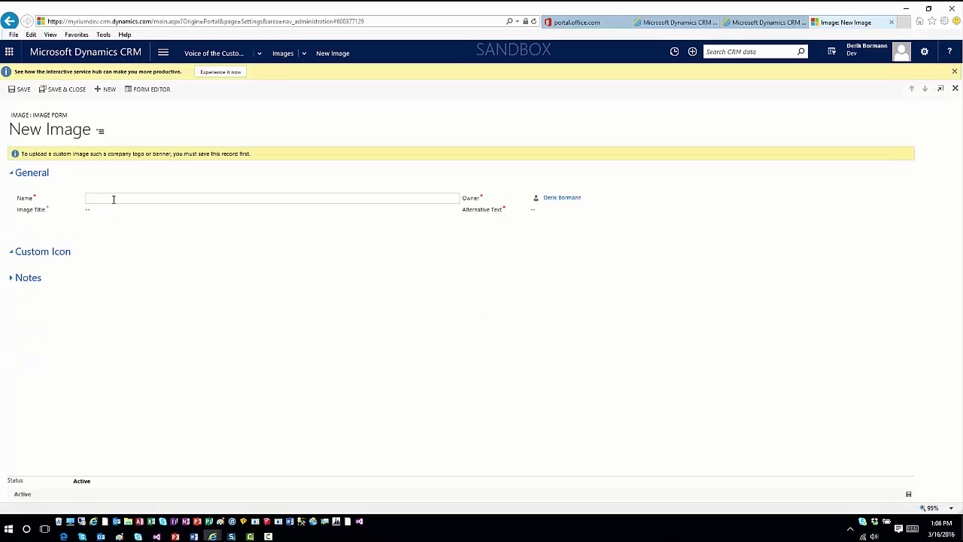
{"action": "type", "text": "Sample"}
{"action": "key", "text": "Tab"}
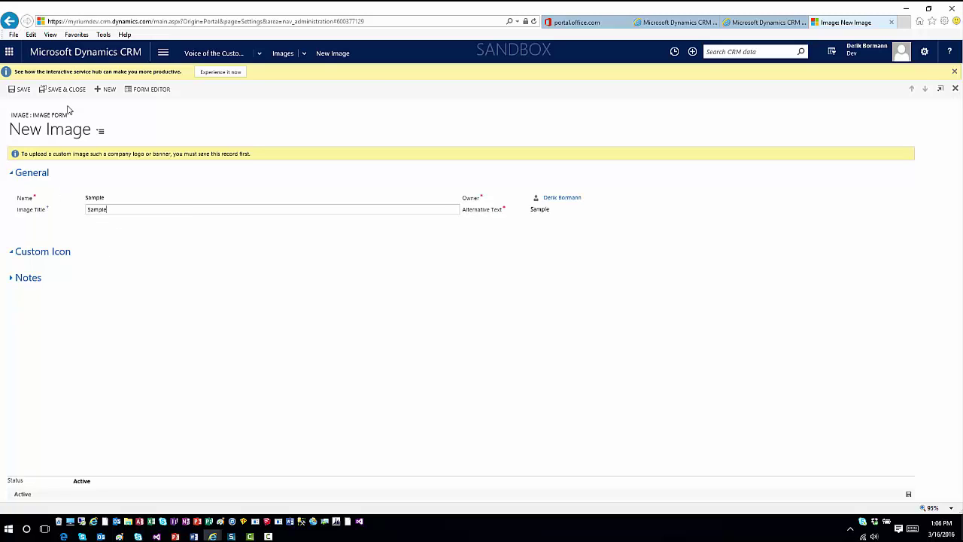
{"action": "left_click", "coordinate": [13, 90]}
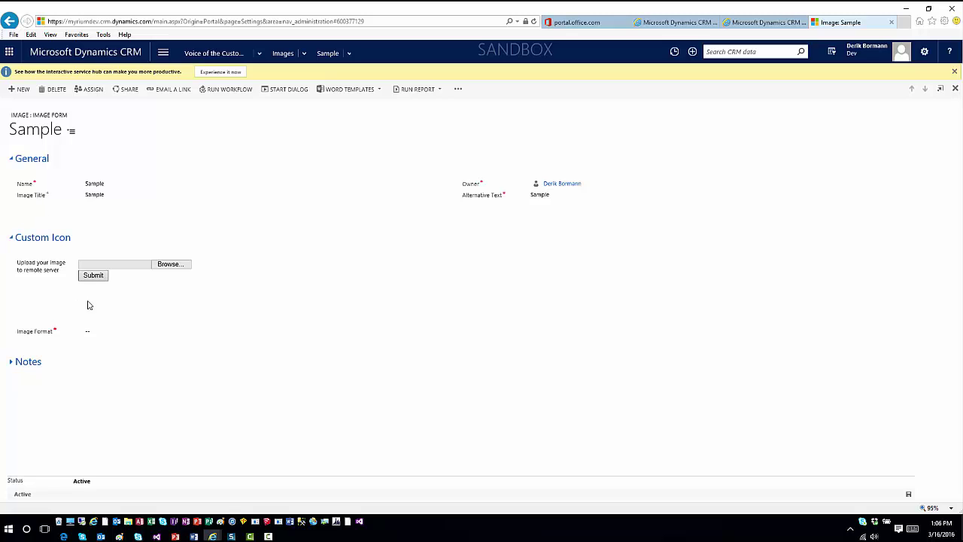
Upload the dynamics_logo file from the Desktop to the Sample image record and set its image format to .png
{"action": "left_click", "coordinate": [138, 270]}
{"action": "left_click", "coordinate": [164, 267]}
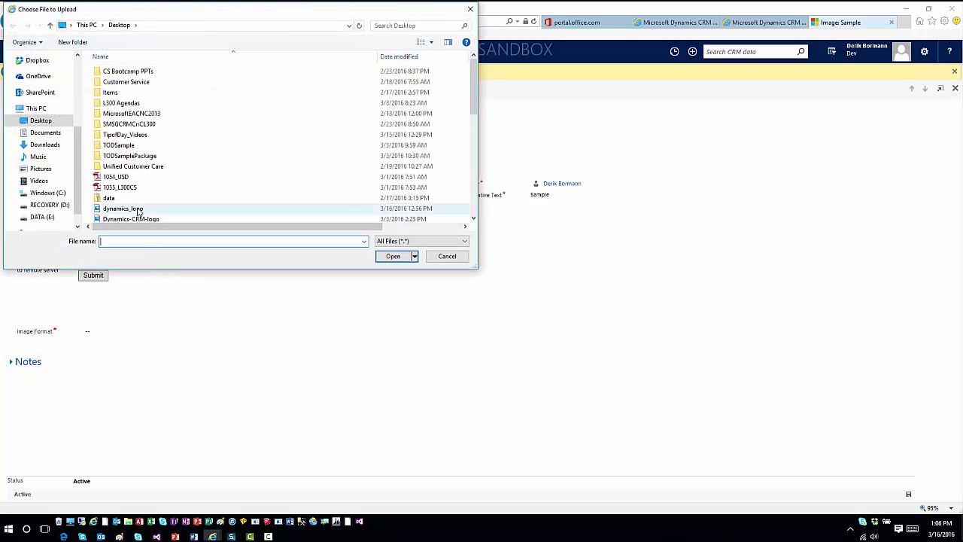
{"action": "left_click", "coordinate": [141, 210]}
{"action": "left_click", "coordinate": [394, 256]}
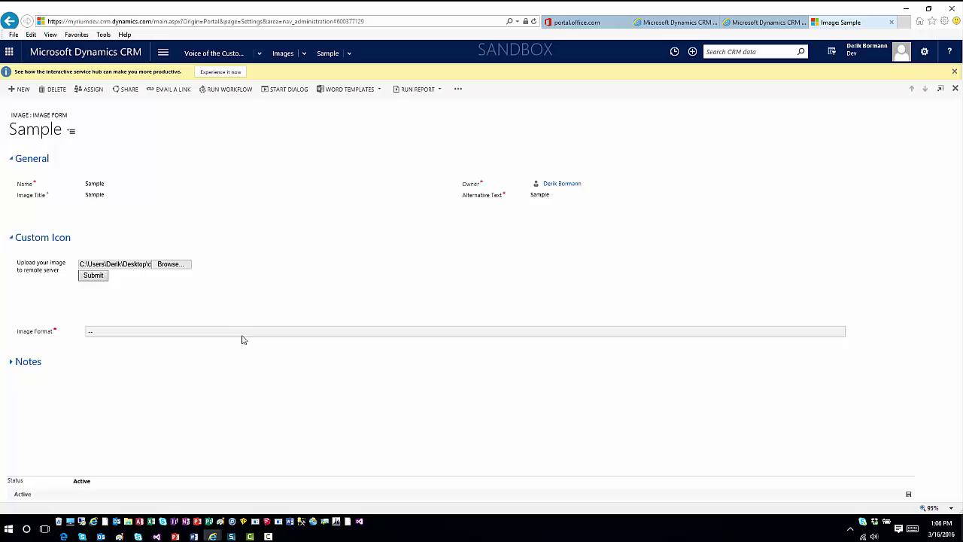
{"action": "left_click", "coordinate": [93, 275]}
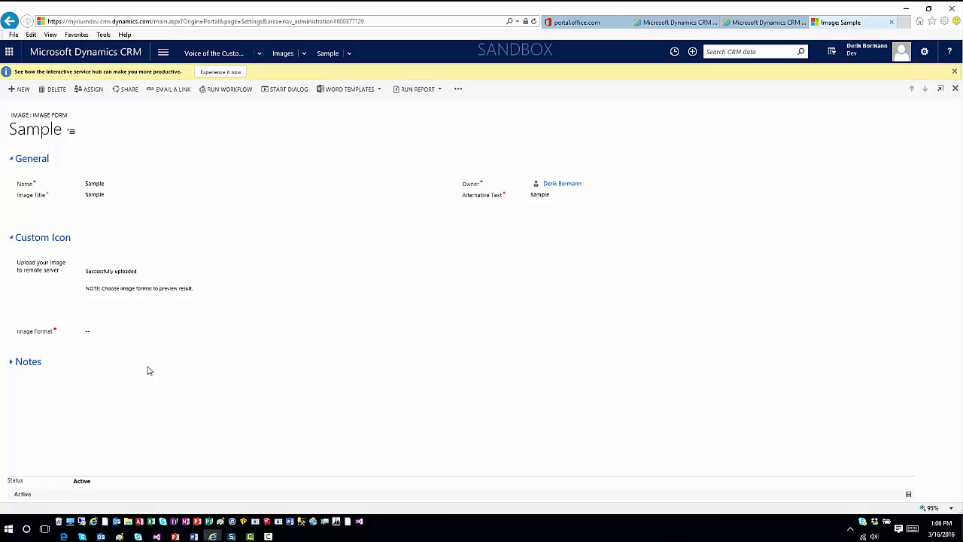
{"action": "left_click", "coordinate": [111, 335]}
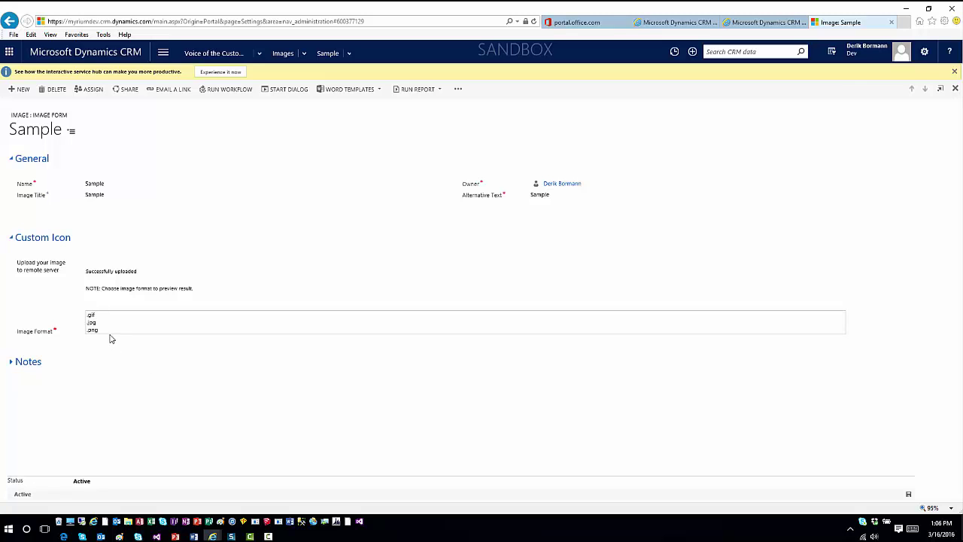
{"action": "left_click", "coordinate": [106, 333]}
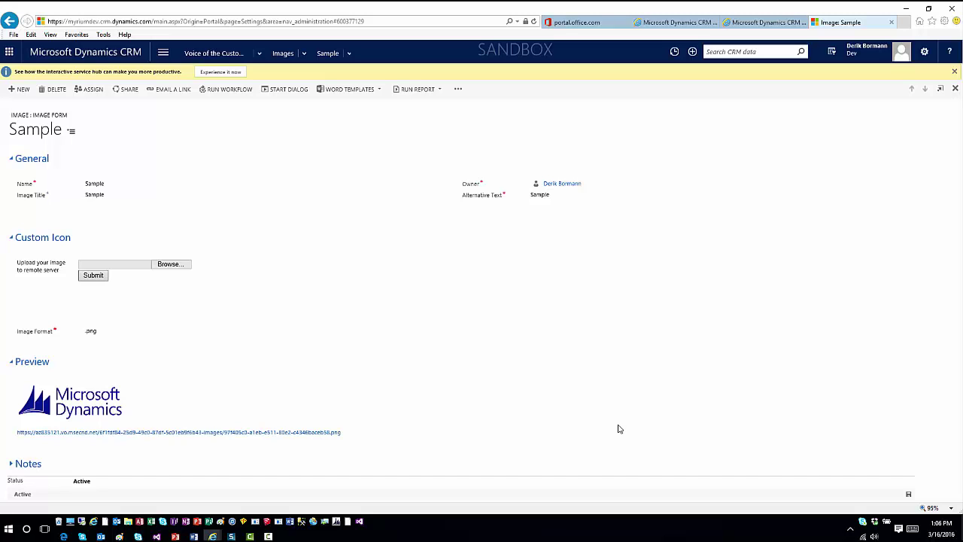
Open the Default theme from the Voice of the Customer themes to view its colours and survey preview
{"action": "left_click", "coordinate": [259, 57]}
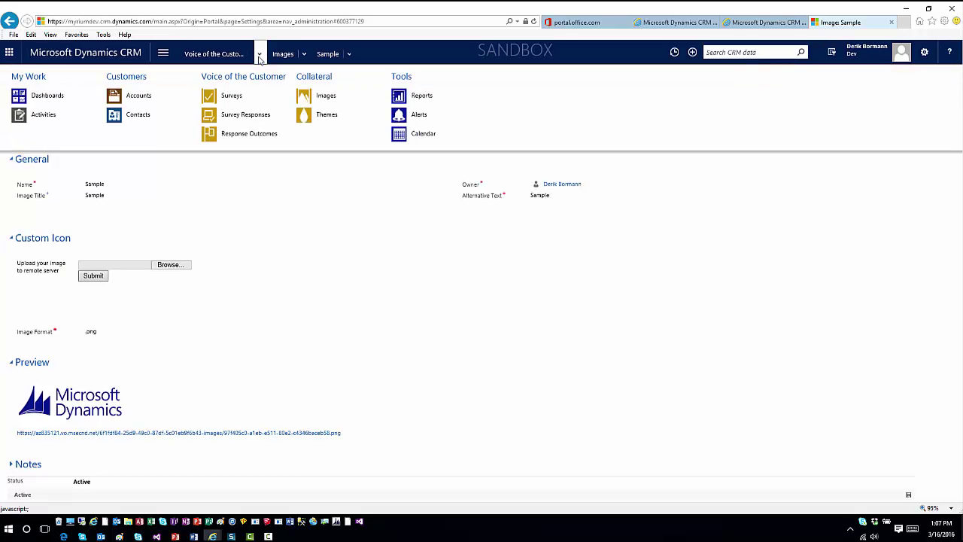
{"action": "left_click", "coordinate": [327, 114]}
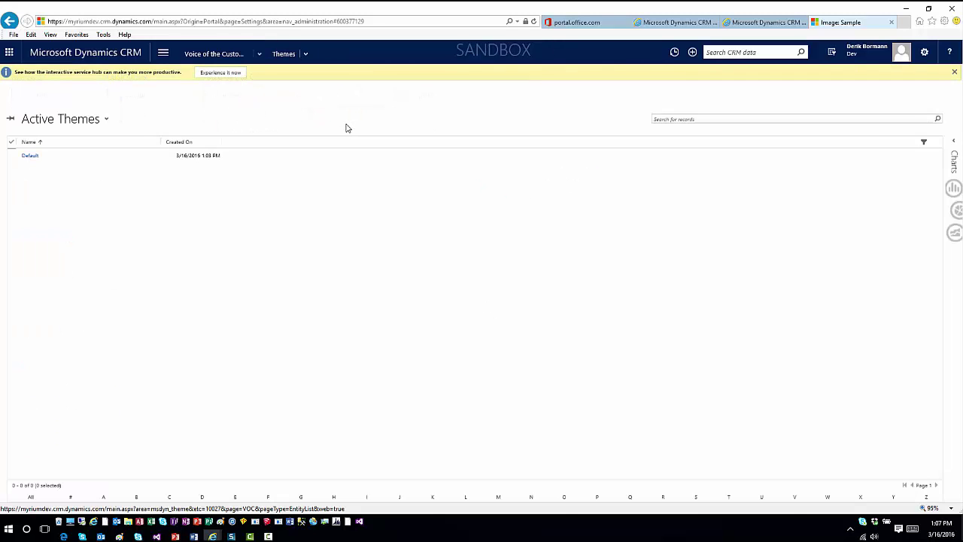
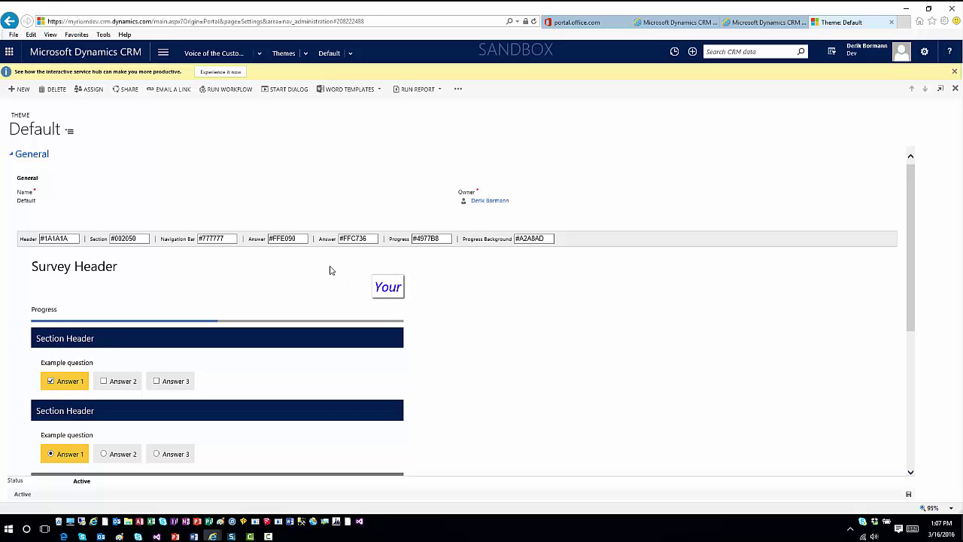
Open the Default survey template from the active surveys and examine its Summary and Survey Runtime settings
{"action": "left_click", "coordinate": [259, 56]}
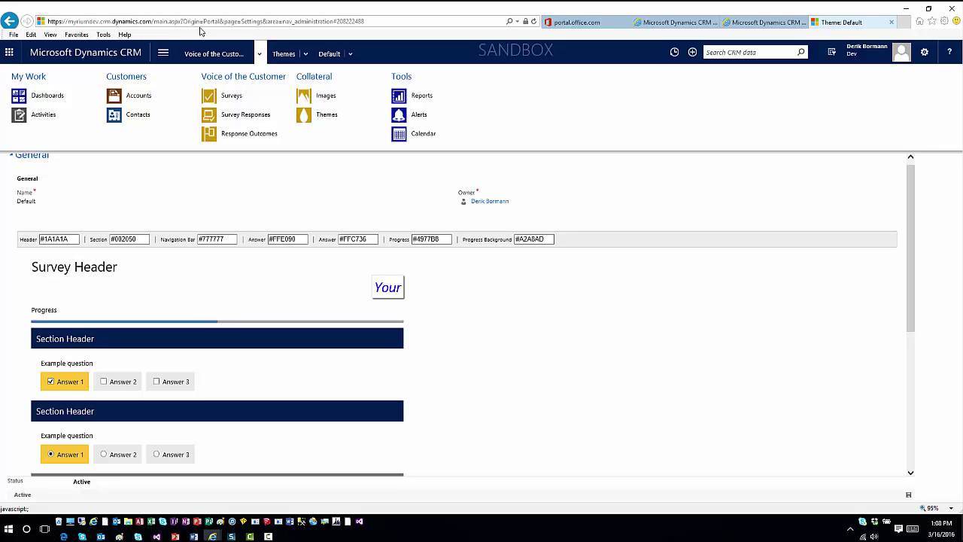
{"action": "left_click", "coordinate": [229, 103]}
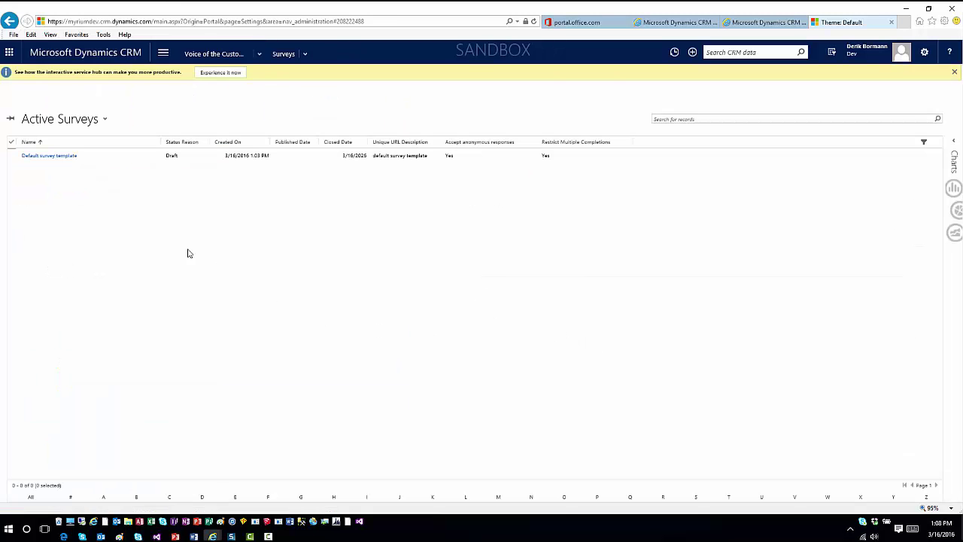
{"action": "left_click", "coordinate": [102, 158]}
{"action": "double_click", "coordinate": [104, 158]}
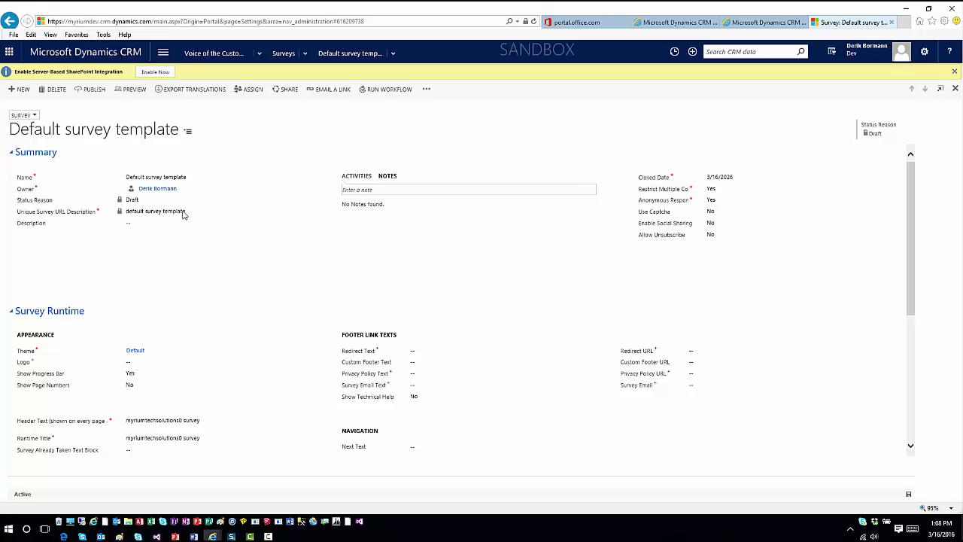
{"action": "scroll", "coordinate": [184, 274], "scroll_direction": "down", "scroll_amount": 2}
{"action": "scroll", "coordinate": [184, 268], "scroll_direction": "down", "scroll_amount": 3}
{"action": "scroll", "coordinate": [180, 260], "scroll_direction": "up", "scroll_amount": 3}
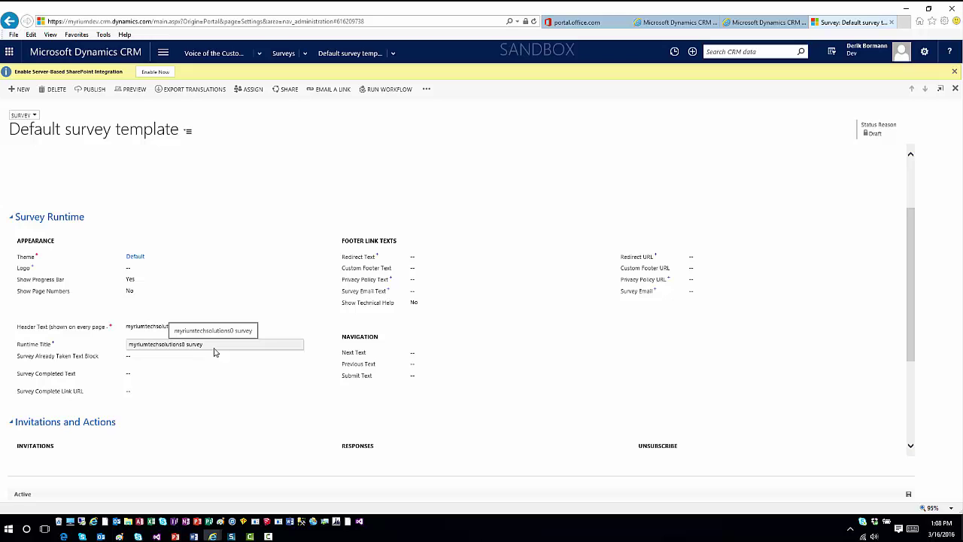
{"action": "scroll", "coordinate": [214, 351], "scroll_direction": "up", "scroll_amount": 3}
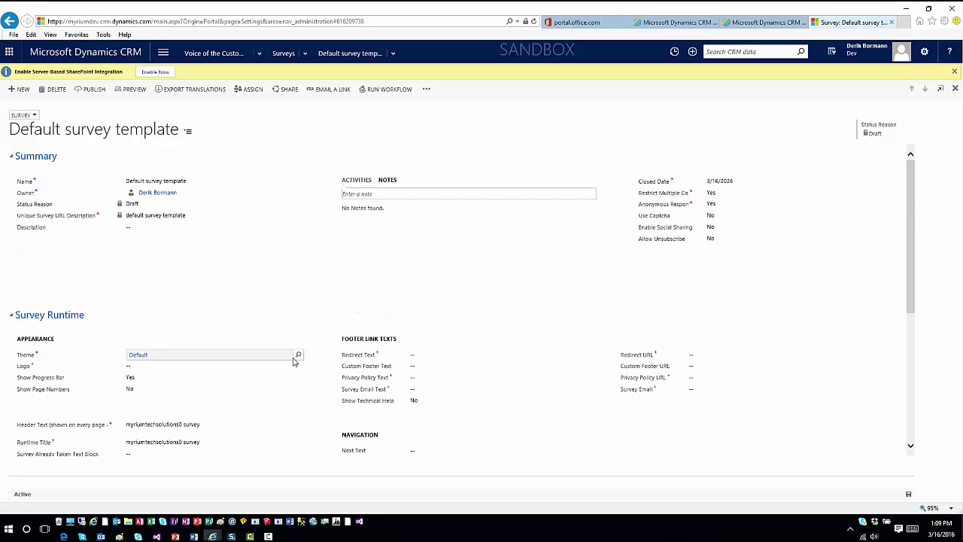
Set the survey's logo to the Sample image in the Survey Runtime appearance settings
{"action": "left_click", "coordinate": [298, 356]}
{"action": "left_click", "coordinate": [280, 369]}
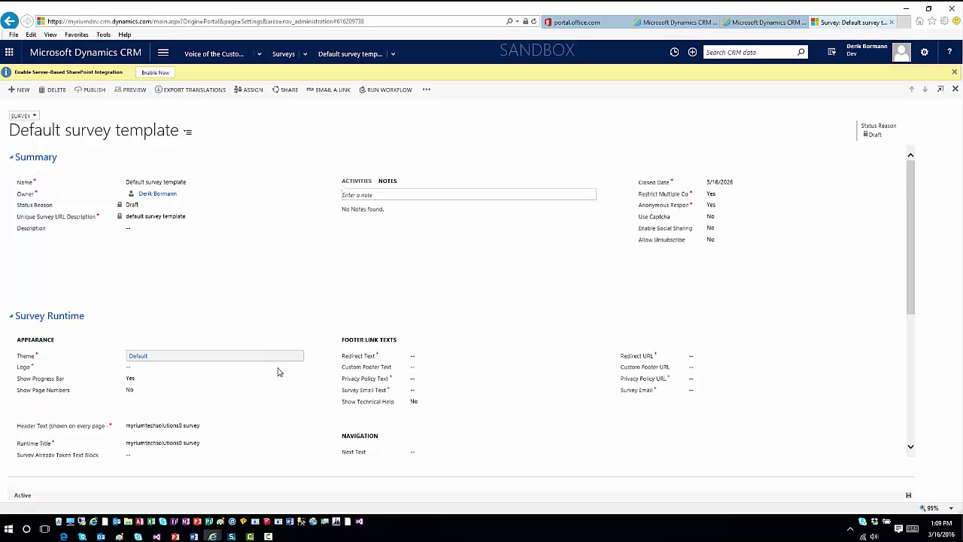
{"action": "left_click", "coordinate": [299, 379]}
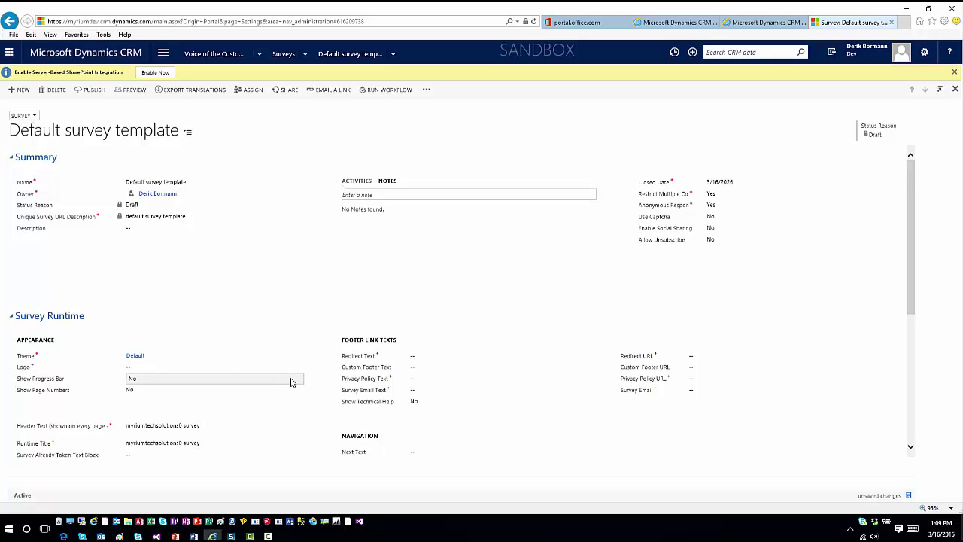
{"action": "left_click", "coordinate": [298, 367]}
{"action": "left_click", "coordinate": [231, 384]}
{"action": "left_click", "coordinate": [172, 385]}
Replace the survey's header text with "Tip of the Day Survey"
{"action": "scroll", "coordinate": [167, 408], "scroll_direction": "down", "scroll_amount": 4}
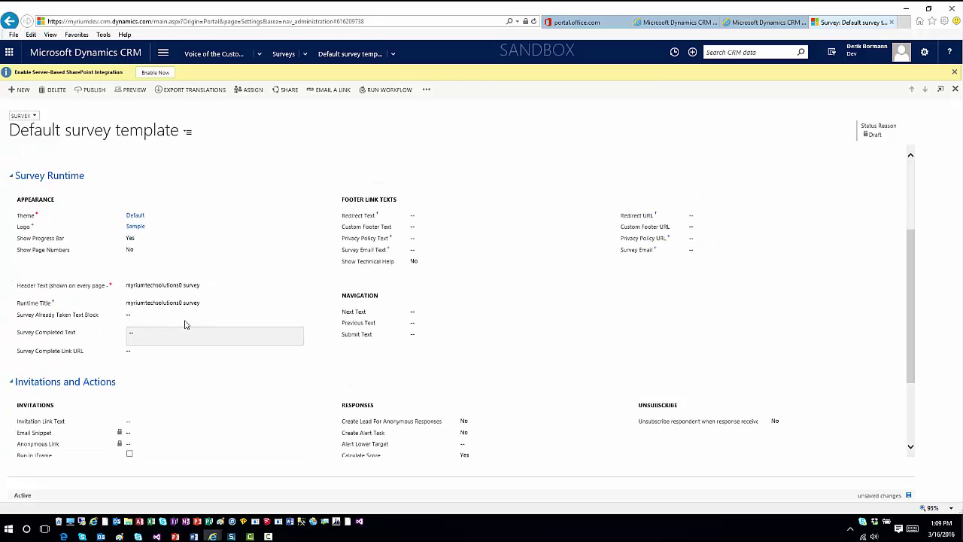
{"action": "left_click", "coordinate": [212, 290]}
{"action": "left_click", "coordinate": [133, 286]}
{"action": "type", "text": "Title of the "}
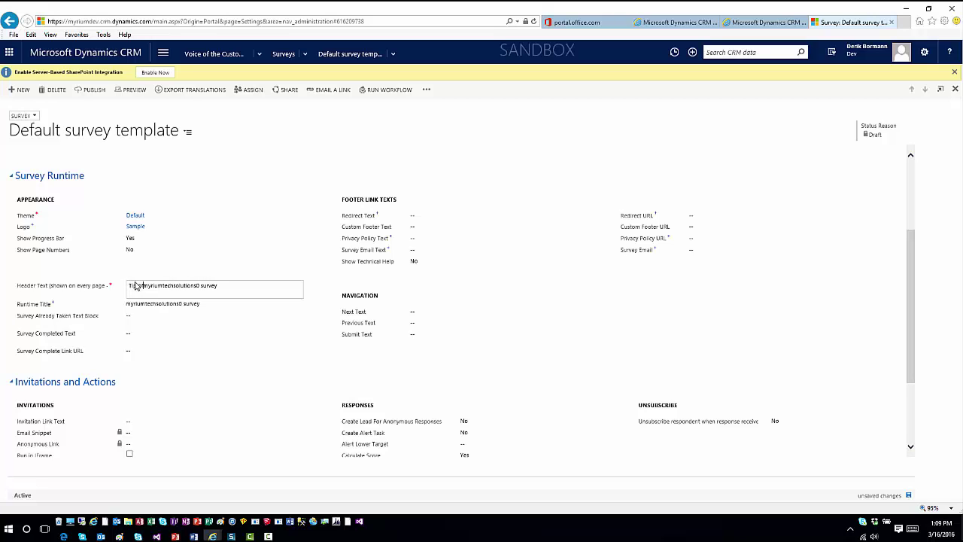
{"action": "type", "text": "Day Survey"}
{"action": "key", "text": "Delete"}
{"action": "key", "text": "Delete"}
{"action": "key", "text": "Delete"}
{"action": "key", "text": "Delete"}
{"action": "key", "text": "Delete"}
{"action": "key", "text": "Delete"}
{"action": "key", "text": "Delete"}
{"action": "key", "text": "Delete"}
{"action": "key", "text": "Delete"}
{"action": "key", "text": "Delete"}
{"action": "key", "text": "Delete"}
{"action": "key", "text": "Delete"}
{"action": "key", "text": "Delete"}
{"action": "key", "text": "Delete"}
{"action": "key", "text": "Delete"}
{"action": "key", "text": "Delete"}
{"action": "key", "text": "Delete"}
{"action": "key", "text": "Delete"}
{"action": "key", "text": "Delete"}
{"action": "key", "text": "Delete"}
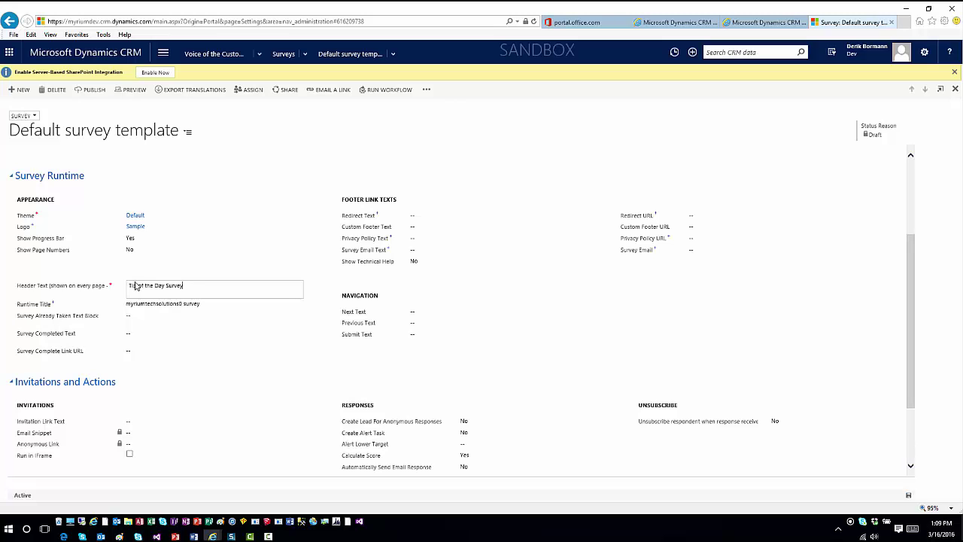
Set the survey's runtime title to "Tip of the Day" and save the survey
{"action": "left_click", "coordinate": [131, 305]}
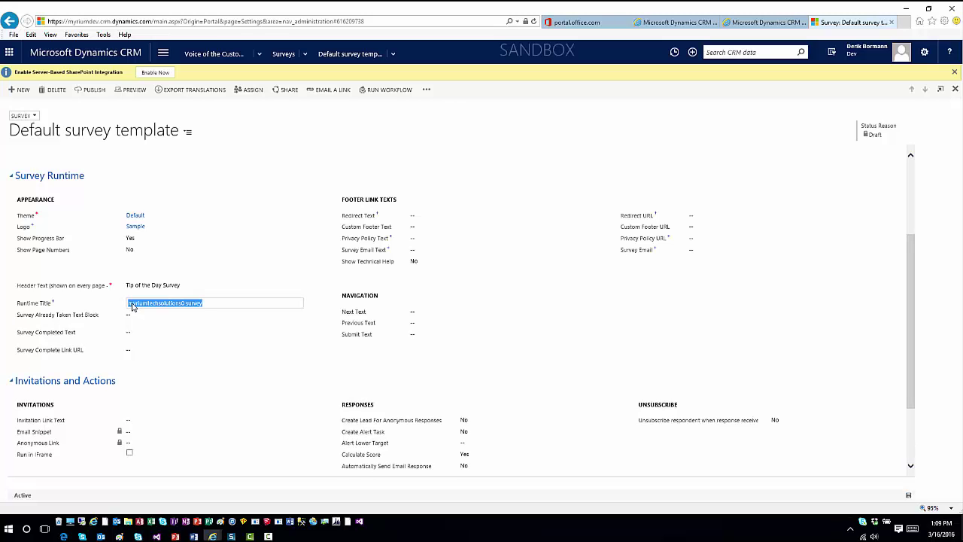
{"action": "type", "text": "Tip of t"}
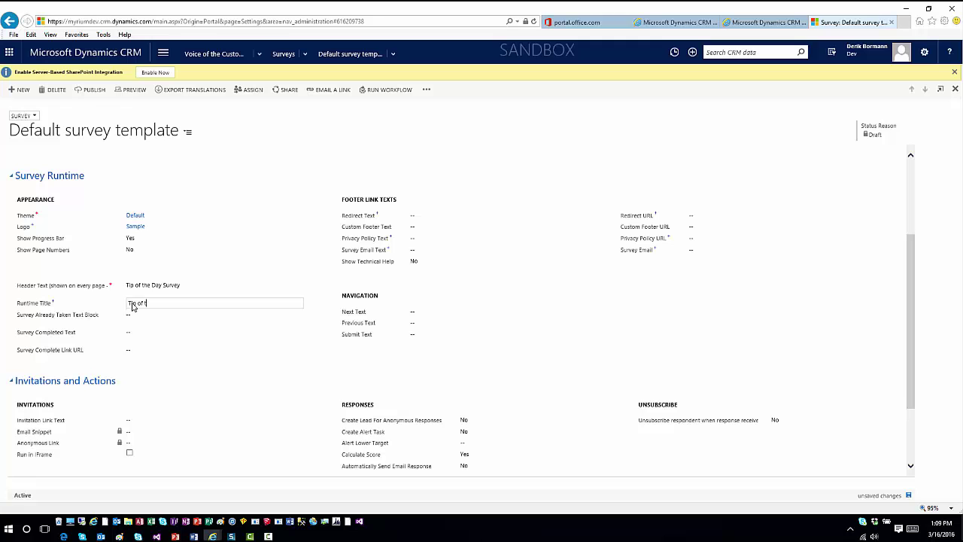
{"action": "type", "text": "he Day"}
{"action": "key", "text": "Tab"}
{"action": "scroll", "coordinate": [402, 324], "scroll_direction": "up", "scroll_amount": 3}
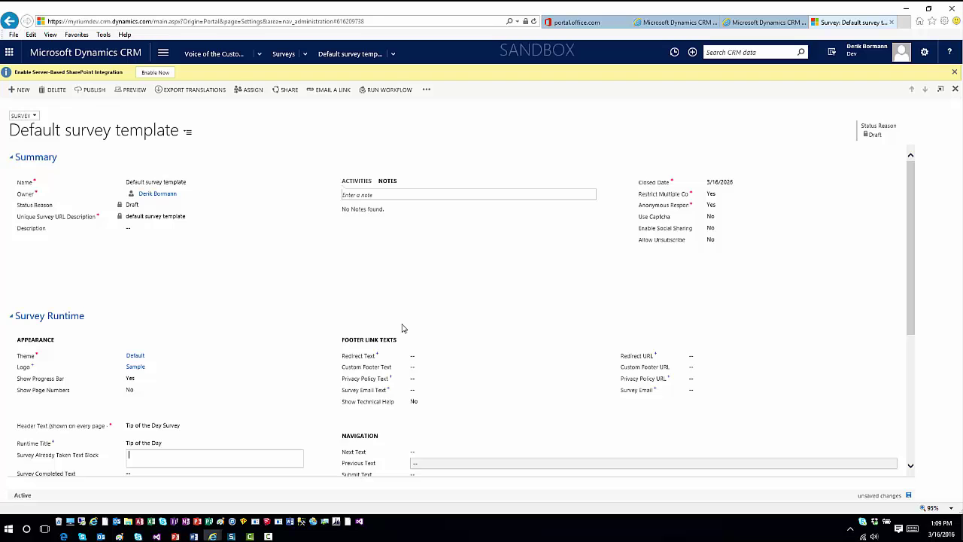
{"action": "scroll", "coordinate": [407, 327], "scroll_direction": "down", "scroll_amount": 4}
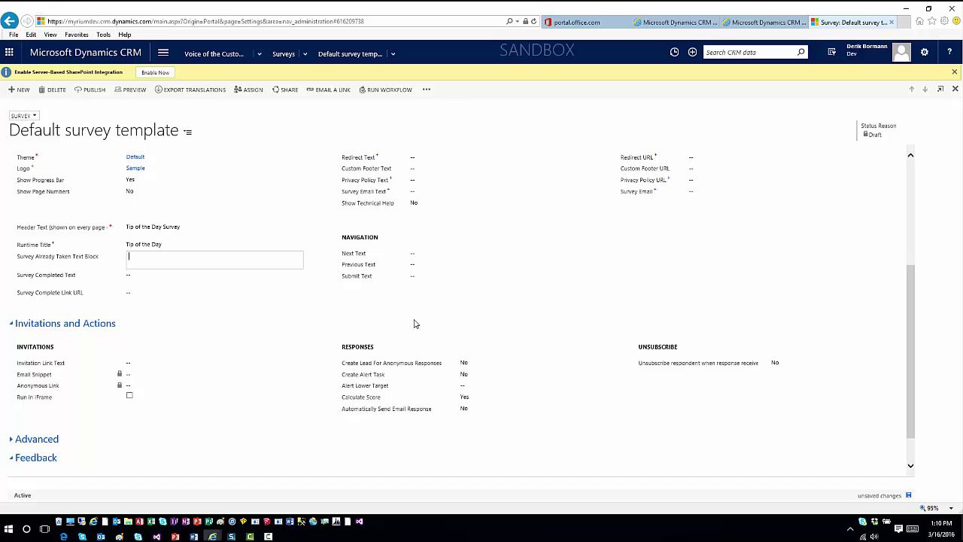
{"action": "left_click", "coordinate": [909, 495]}
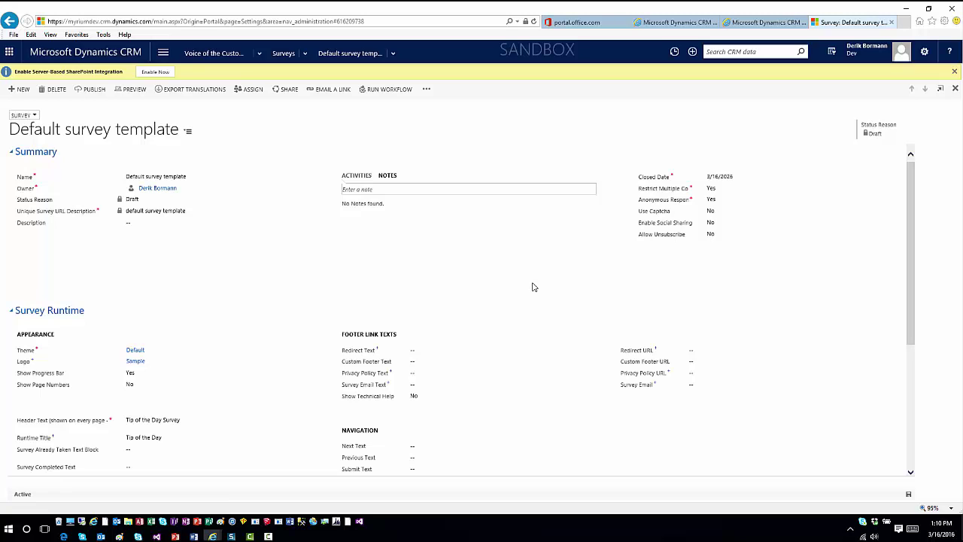
Switch the survey to the Designer form and look through its Welcome, Page 1 and Complete pages
{"action": "left_click", "coordinate": [35, 118]}
{"action": "left_click", "coordinate": [53, 138]}
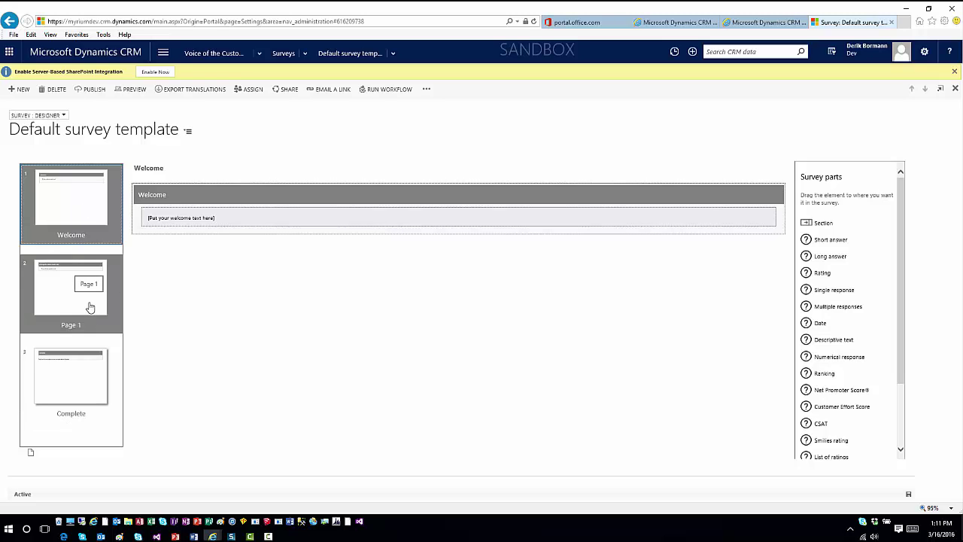
{"action": "left_click", "coordinate": [89, 307]}
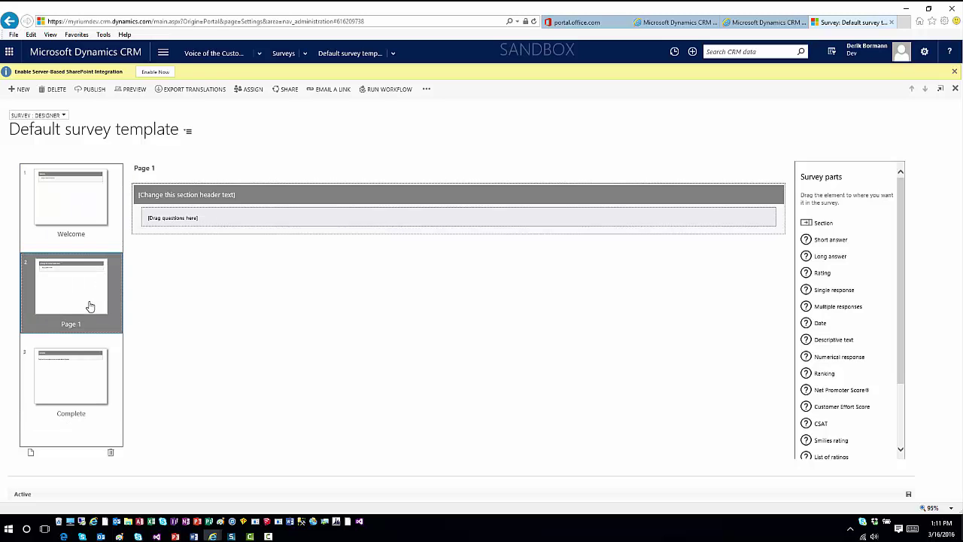
{"action": "left_click", "coordinate": [92, 366]}
{"action": "left_click", "coordinate": [73, 210]}
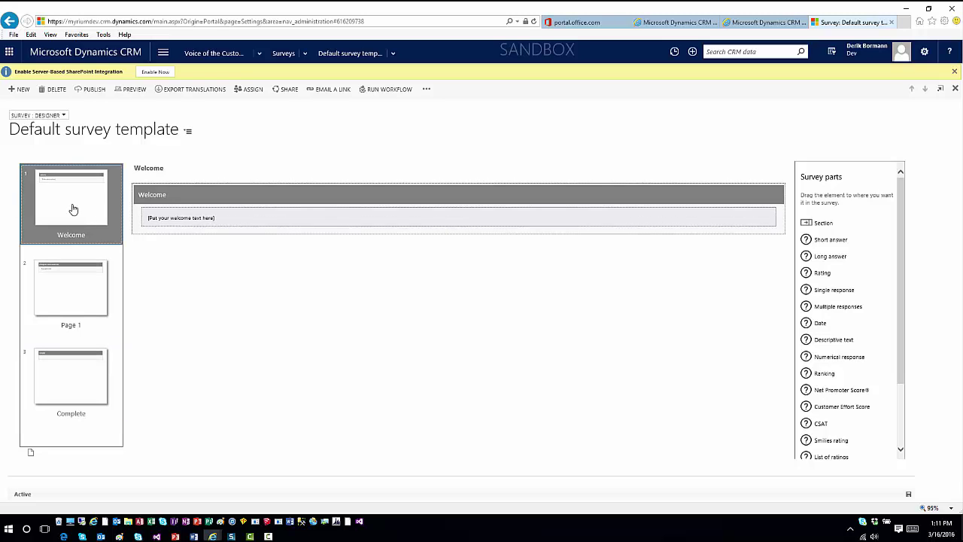
{"action": "left_click", "coordinate": [77, 310]}
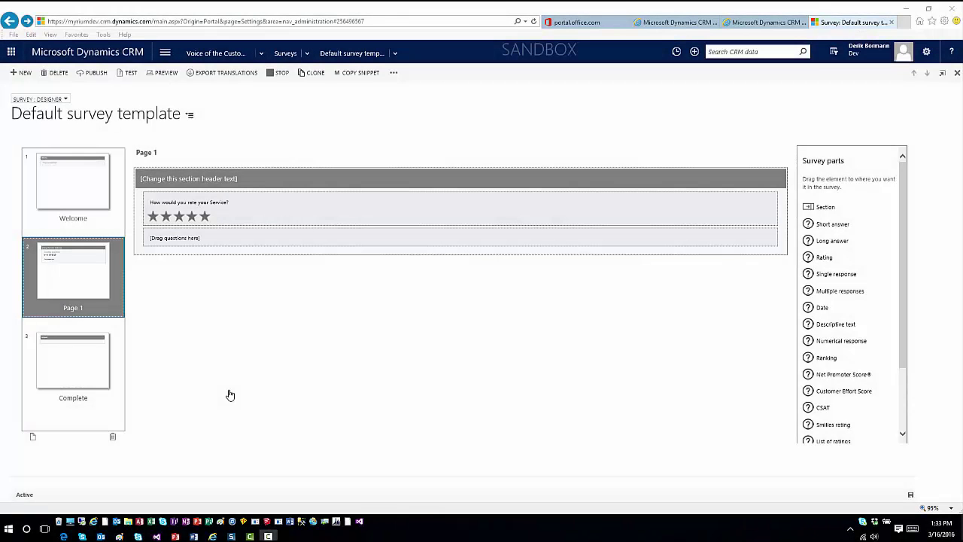
Replace the Welcome page's placeholder text with "Welcome to our Survey", then save and close the question
{"action": "left_click", "coordinate": [99, 198]}
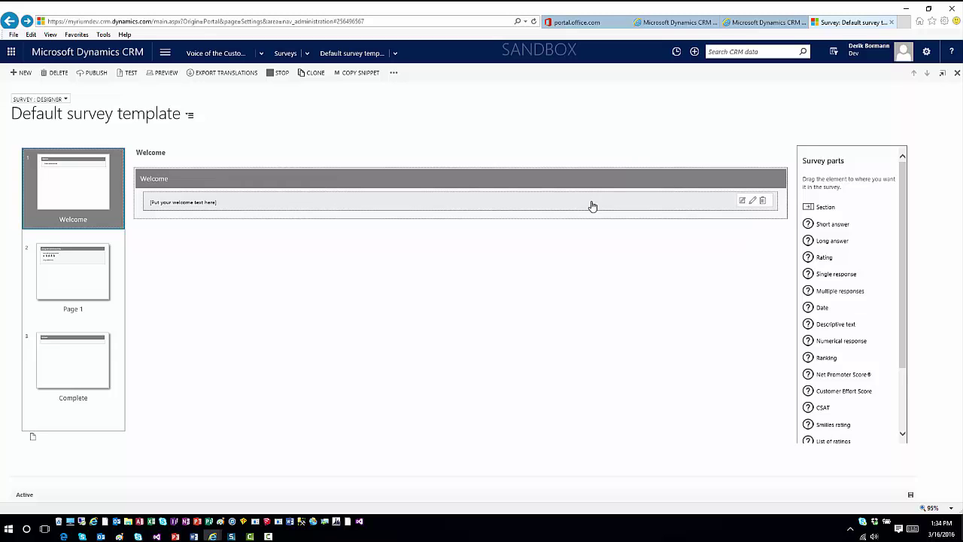
{"action": "left_click", "coordinate": [755, 204]}
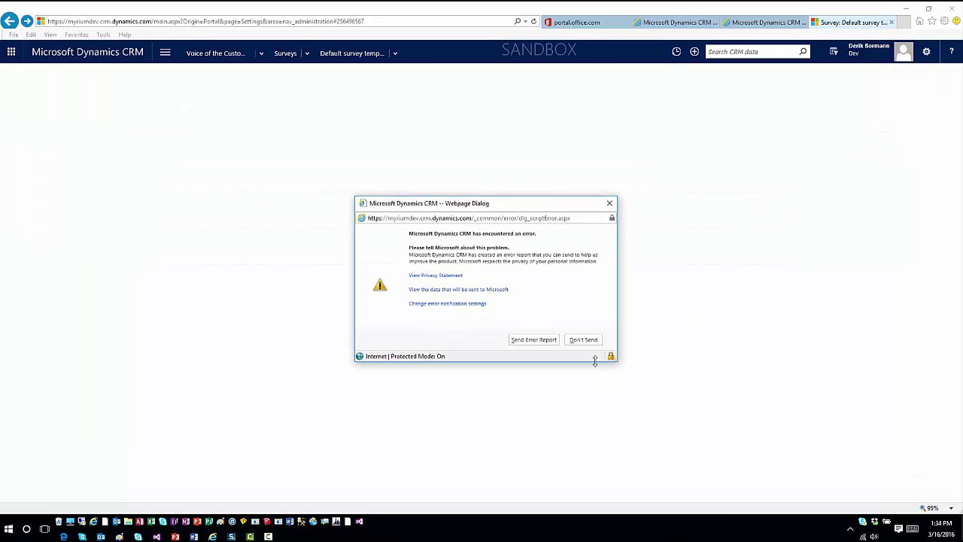
{"action": "left_click", "coordinate": [593, 343]}
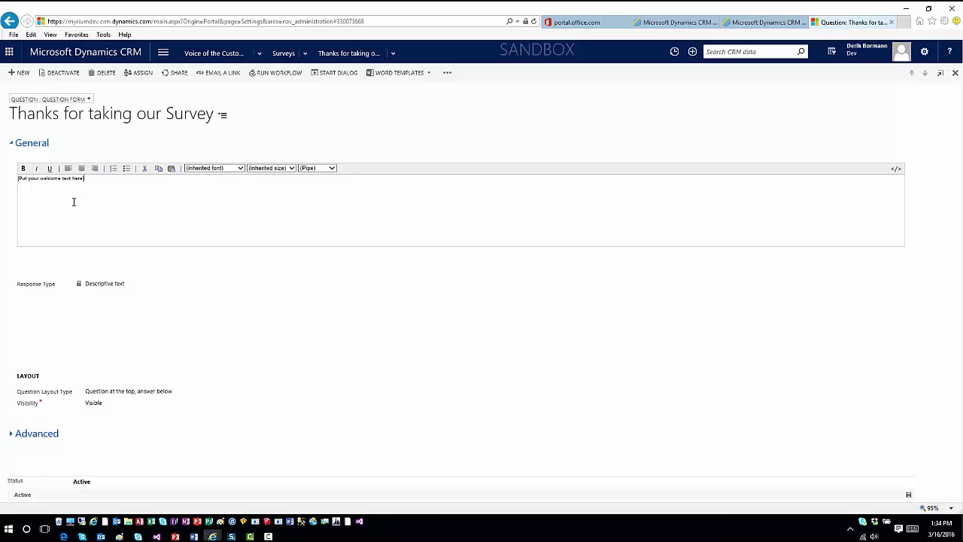
{"action": "left_click", "coordinate": [90, 101]}
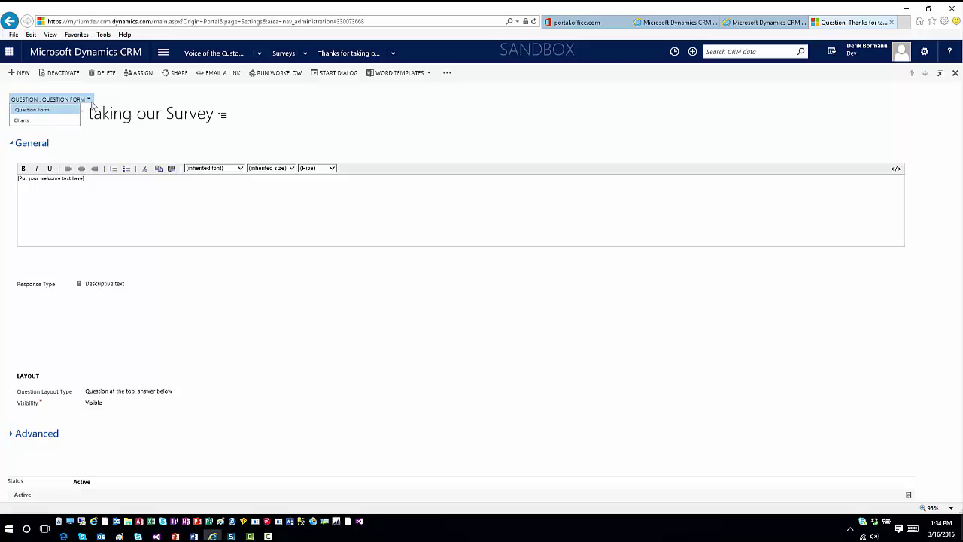
{"action": "left_click", "coordinate": [107, 179]}
{"action": "left_click_drag", "start_coordinate": [107, 179], "coordinate": [12, 194]}
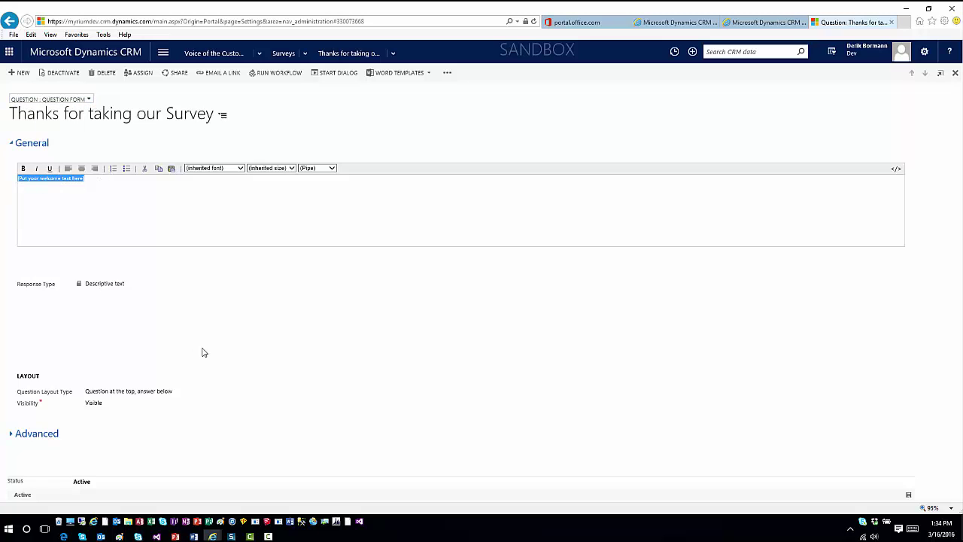
{"action": "type", "text": "Welco"}
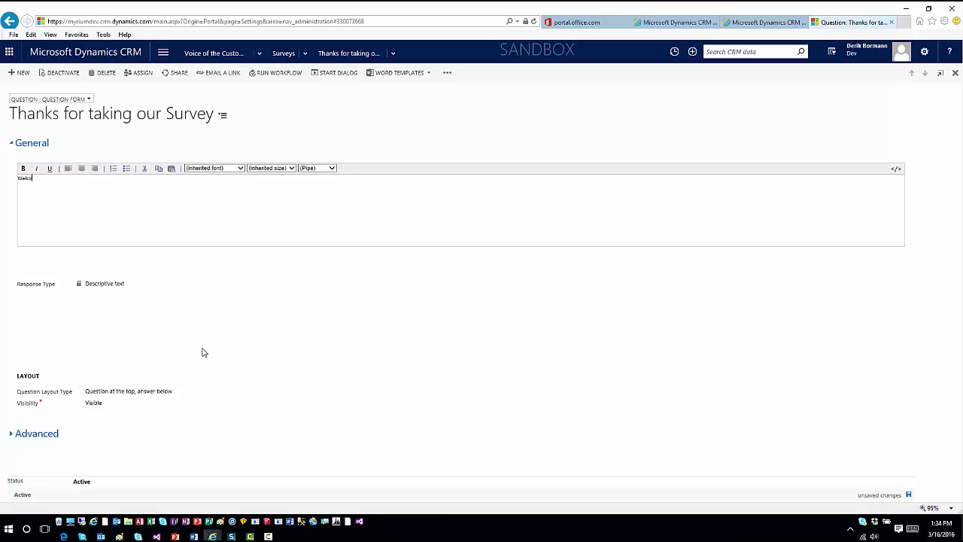
{"action": "type", "text": "me to our Survey"}
{"action": "left_click", "coordinate": [908, 497]}
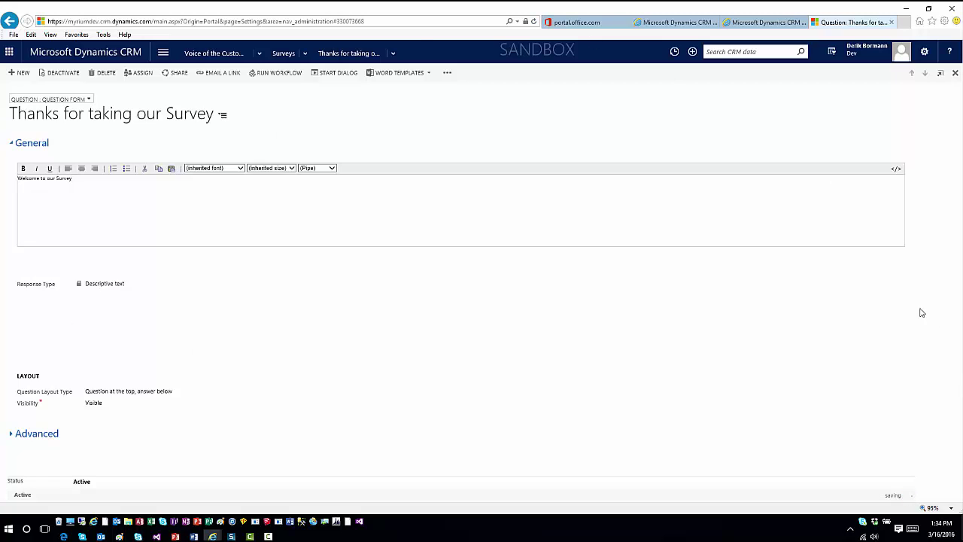
{"action": "left_click", "coordinate": [956, 75]}
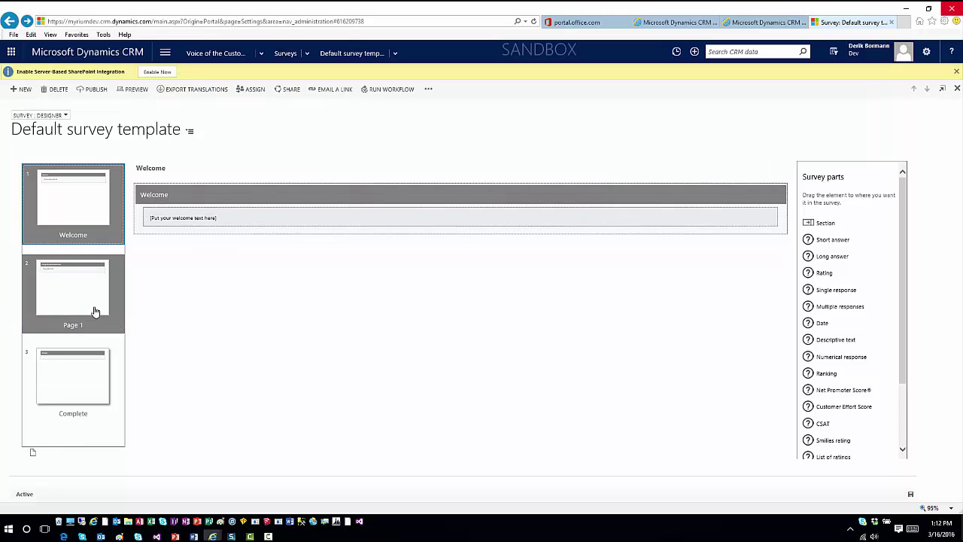
Add a Rating question to Page 1 with the text "How would you rate your Service?" and save it
{"action": "left_click", "coordinate": [90, 308]}
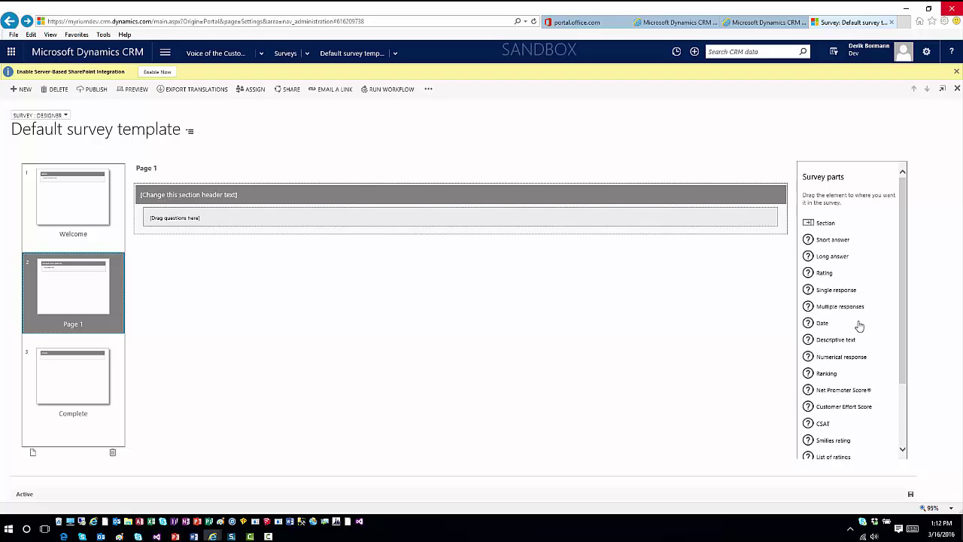
{"action": "scroll", "coordinate": [851, 273], "scroll_direction": "down", "scroll_amount": 3}
{"action": "scroll", "coordinate": [853, 274], "scroll_direction": "up", "scroll_amount": 3}
{"action": "left_click_drag", "start_coordinate": [828, 278], "coordinate": [192, 218]}
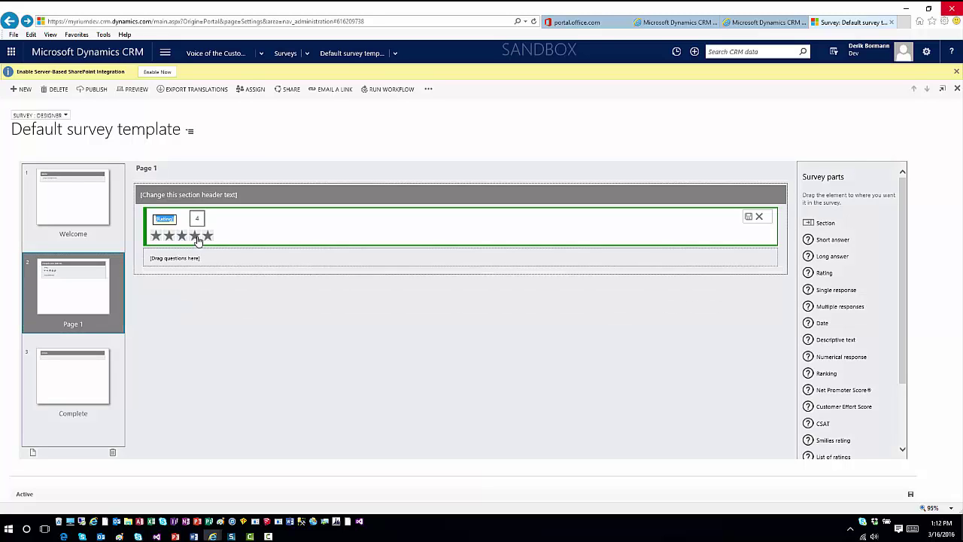
{"action": "type", "text": "How would you rate your Service"}
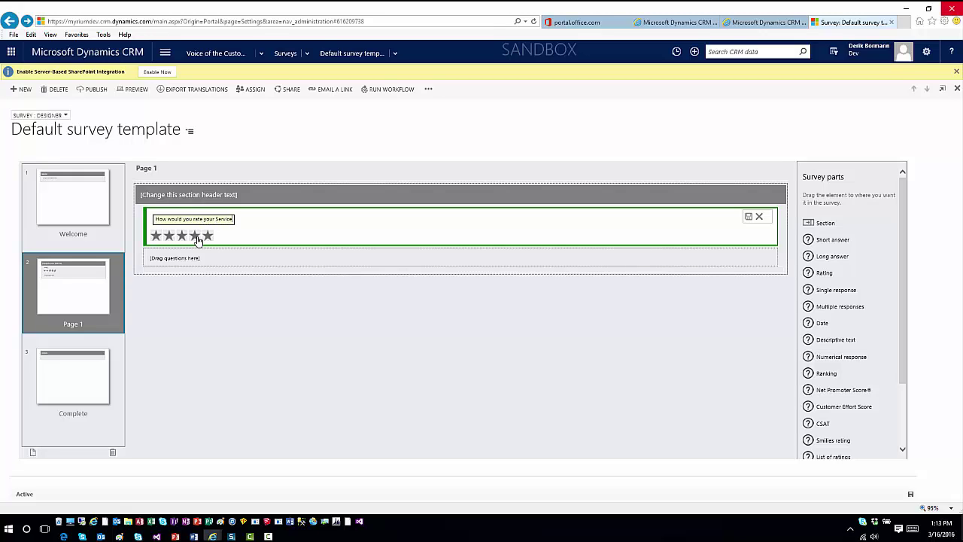
{"action": "type", "text": "?"}
{"action": "left_click", "coordinate": [747, 218]}
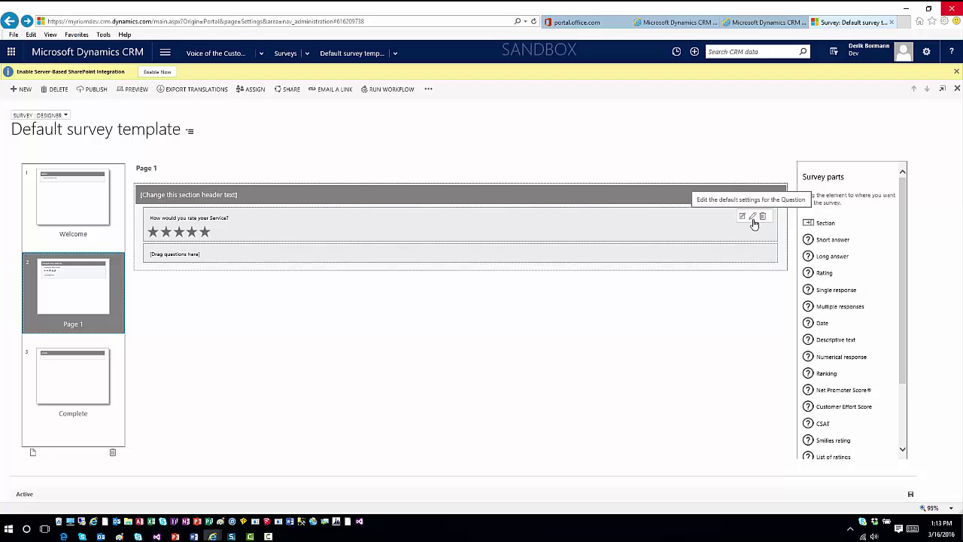
Preview the survey, try a three-star answer on its rating question, and close the preview
{"action": "scroll", "coordinate": [867, 316], "scroll_direction": "down", "scroll_amount": 3}
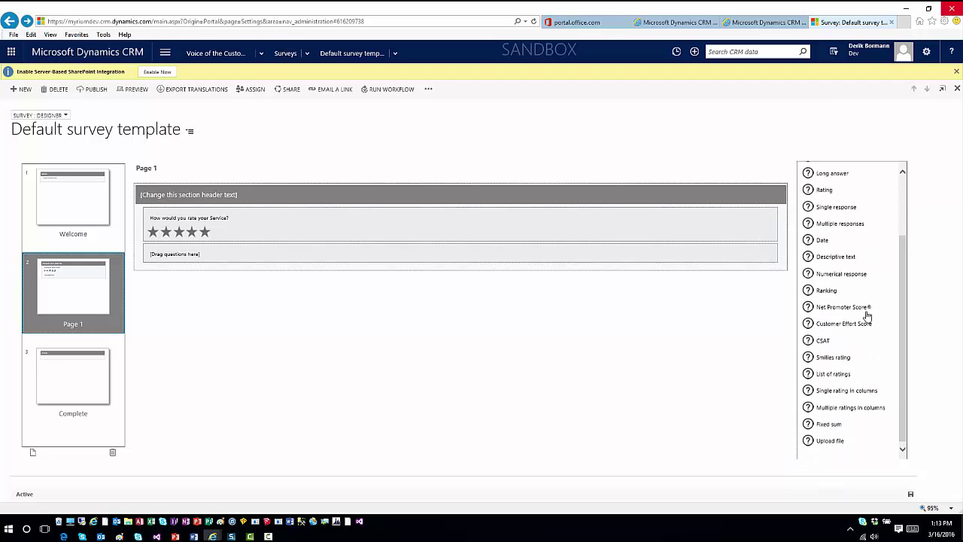
{"action": "scroll", "coordinate": [867, 316], "scroll_direction": "up", "scroll_amount": 3}
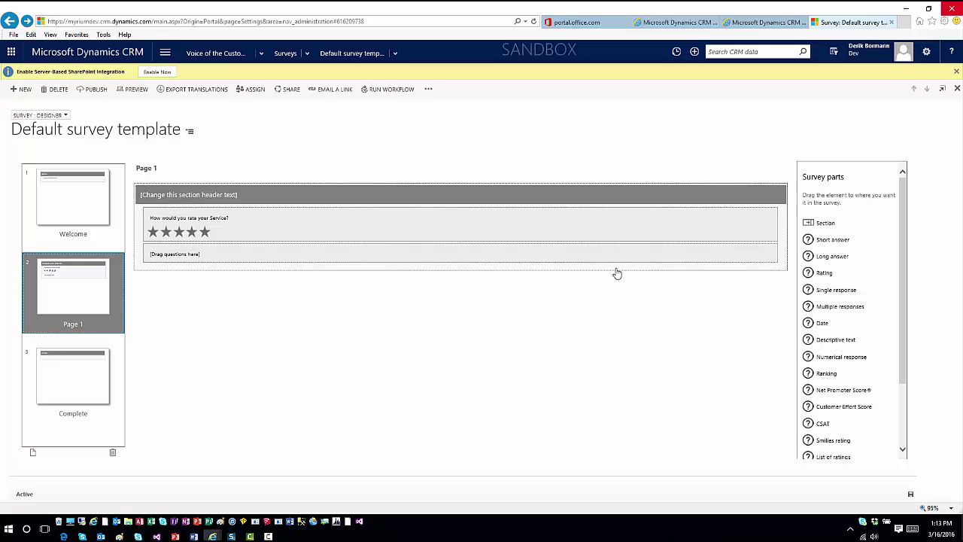
{"action": "left_click", "coordinate": [135, 91]}
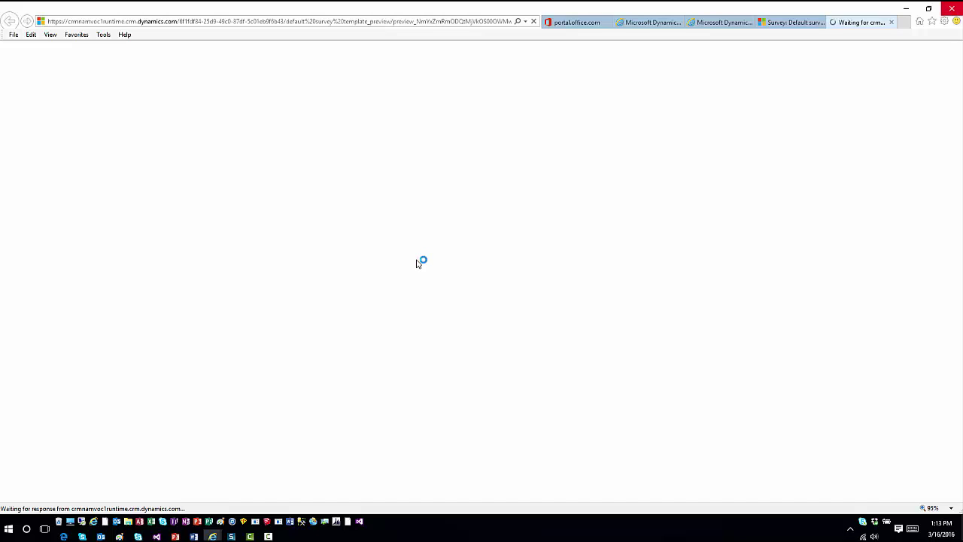
{"action": "left_click", "coordinate": [750, 252]}
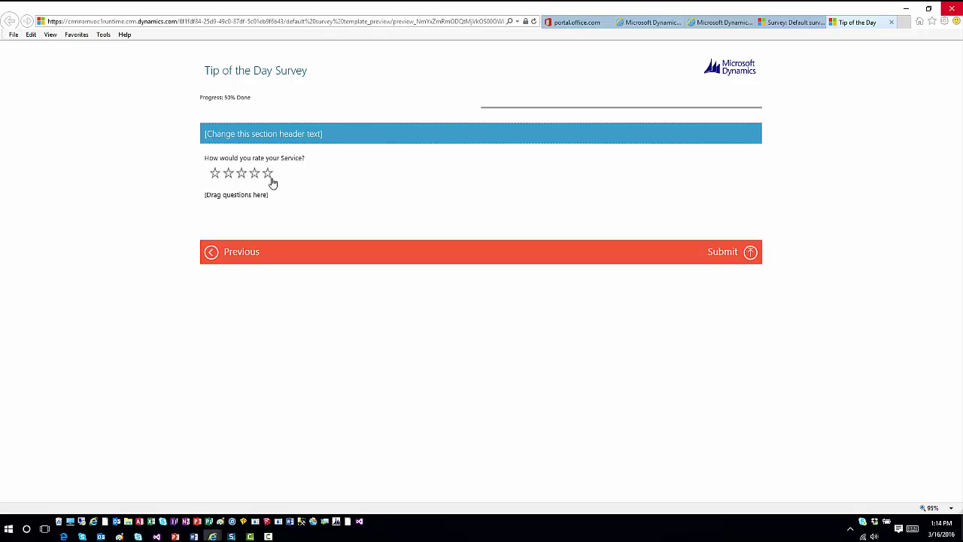
{"action": "left_click", "coordinate": [247, 174]}
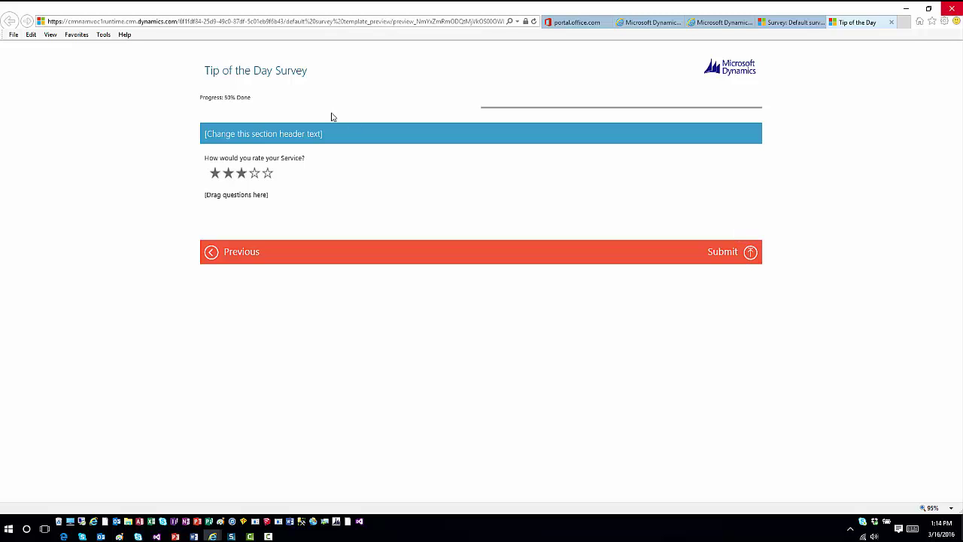
{"action": "left_click", "coordinate": [891, 22]}
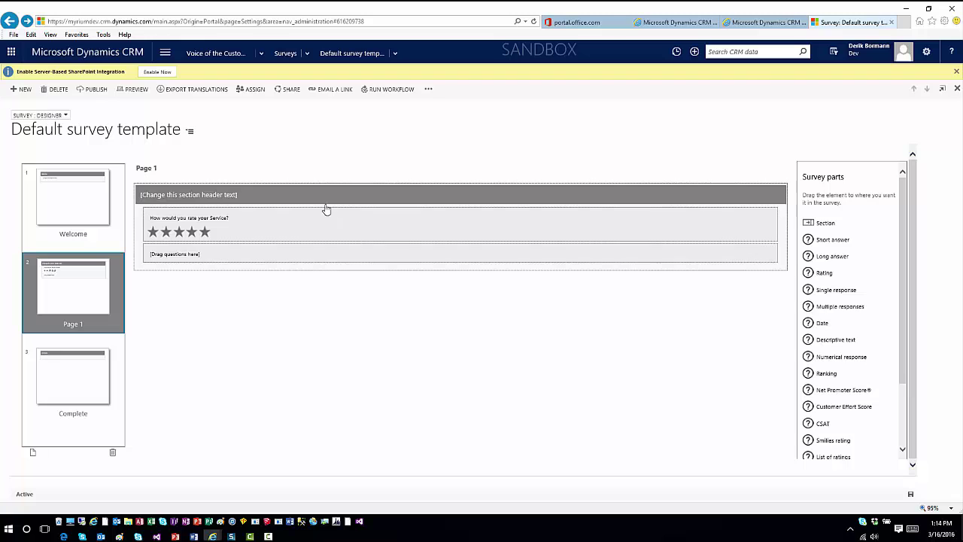
Publish the survey and submit a test response through its anonymous link
{"action": "left_click", "coordinate": [97, 95]}
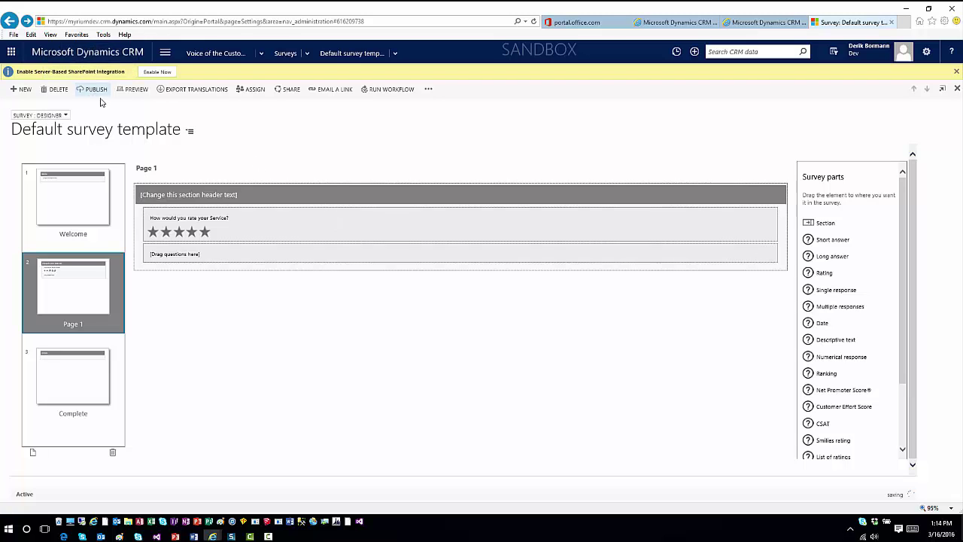
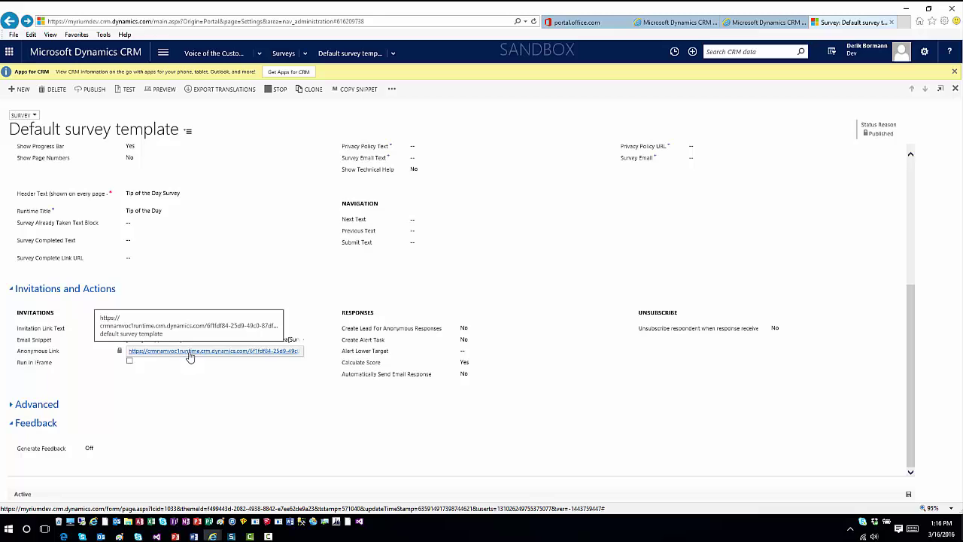
{"action": "left_click", "coordinate": [191, 351]}
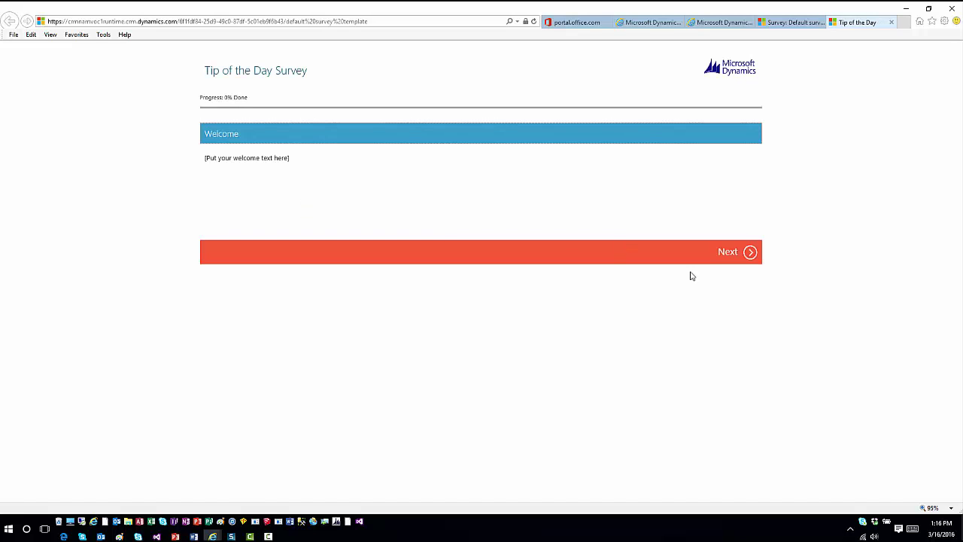
{"action": "left_click", "coordinate": [756, 259]}
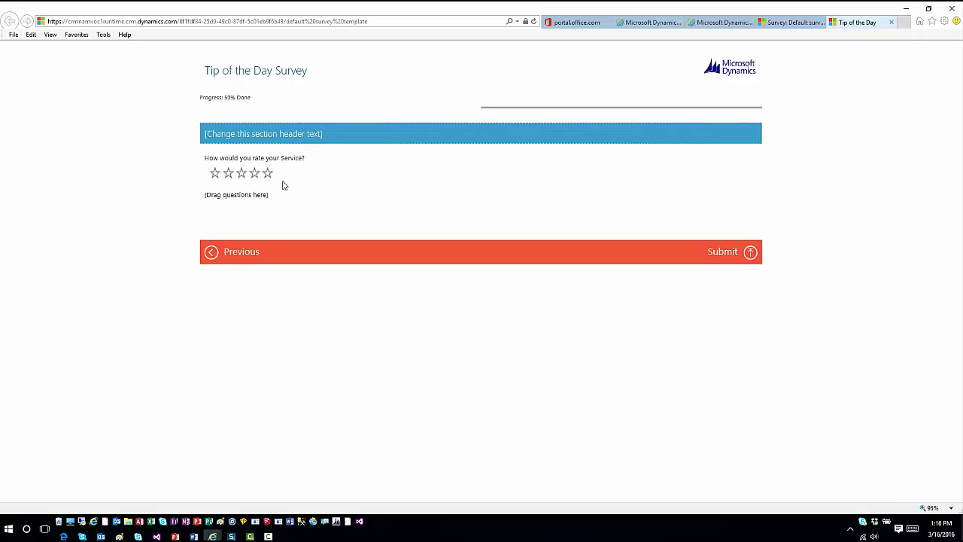
{"action": "left_click", "coordinate": [750, 255]}
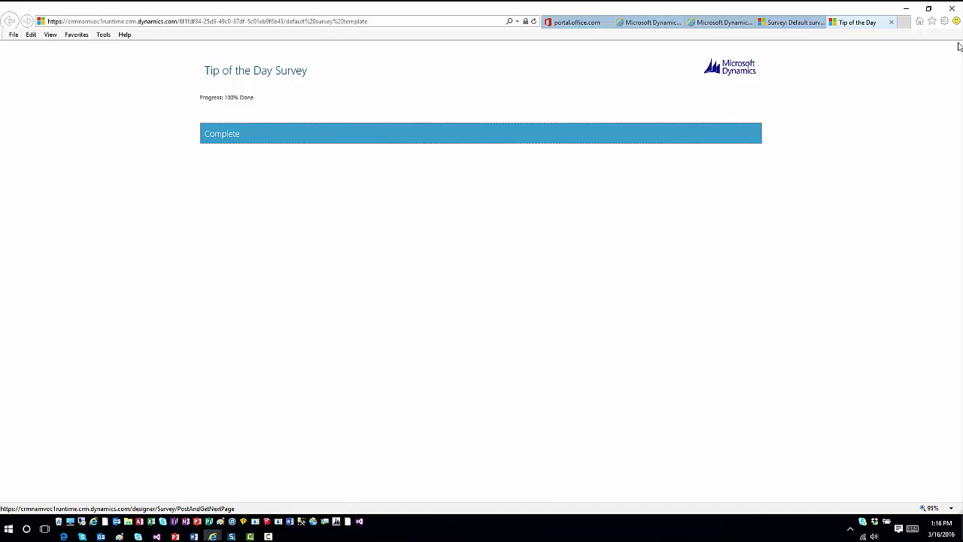
{"action": "left_click", "coordinate": [892, 24]}
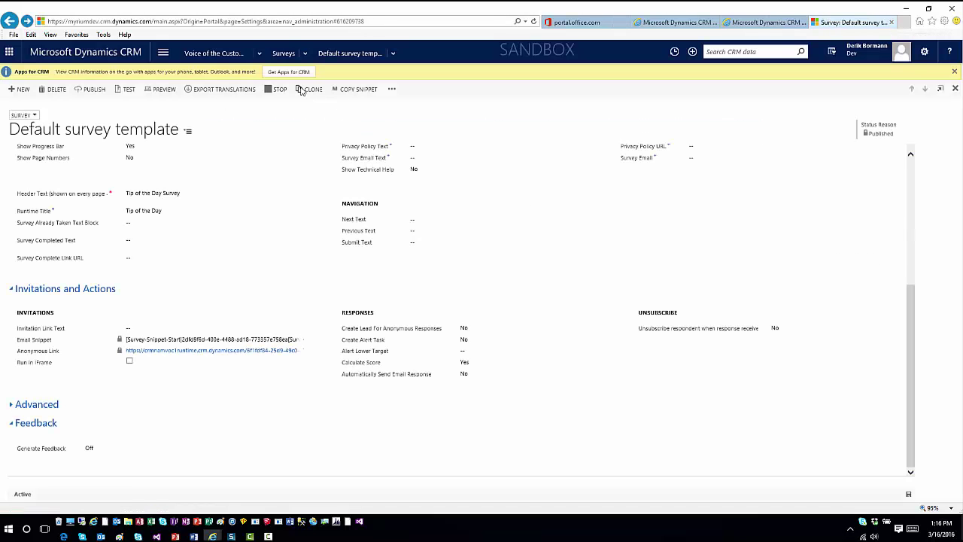
Open the Voice of the Customer Survey Responses to check for submitted responses
{"action": "left_click", "coordinate": [259, 53]}
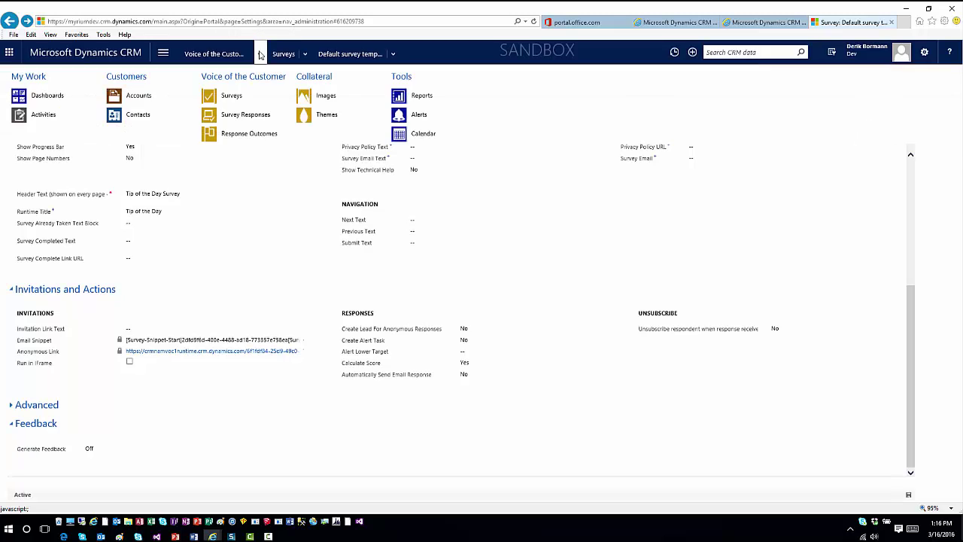
{"action": "left_click", "coordinate": [231, 117]}
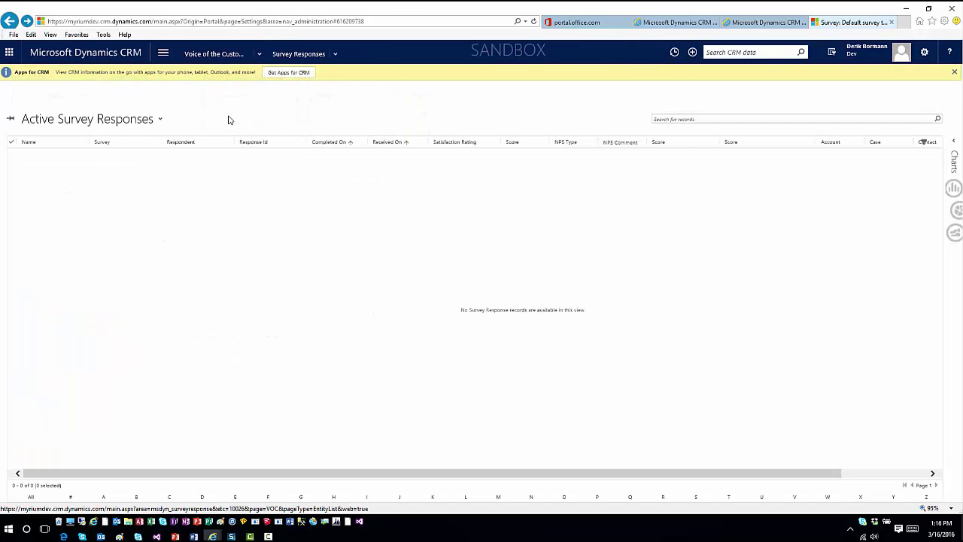